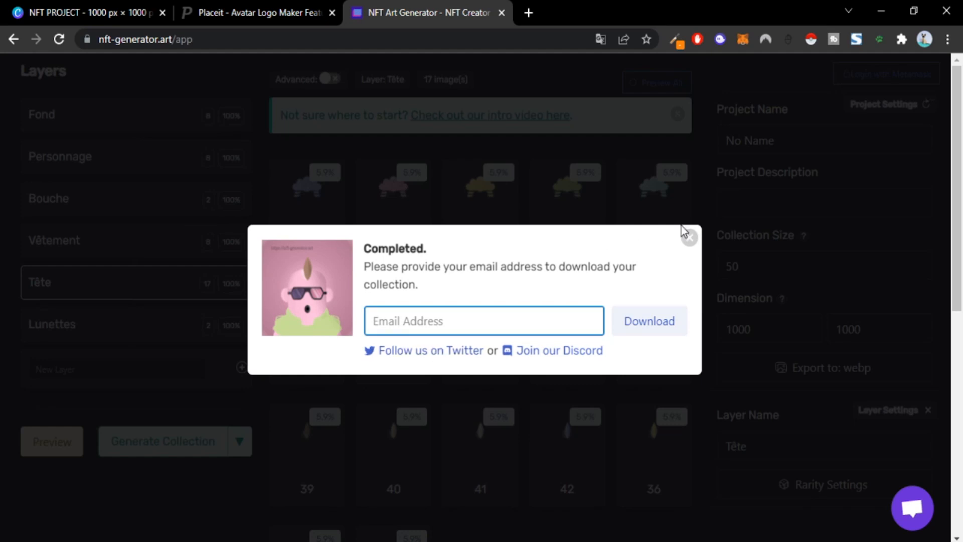
# - Dismiss the collection download prompt and switch to Placeit to examine the hat-and-glasses avatar with its customization options
pyautogui.click(689, 238)
pyautogui.click(309, 7)
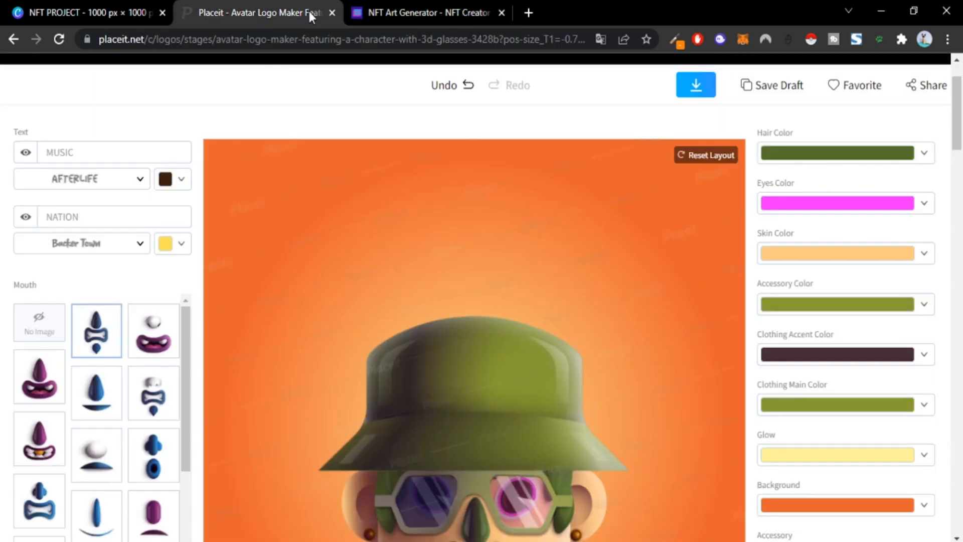
pyautogui.scroll(-5, 316, 238)
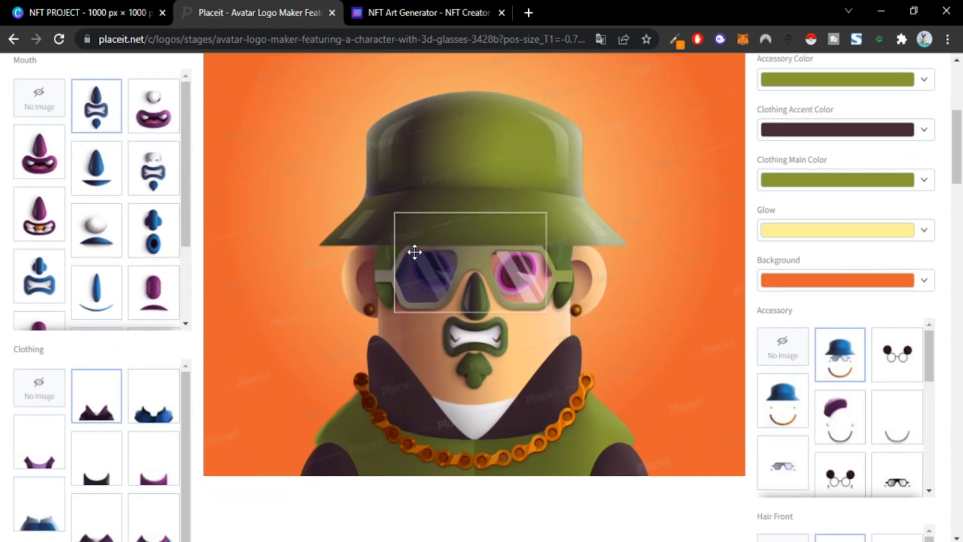
pyautogui.scroll(6, 453, 266)
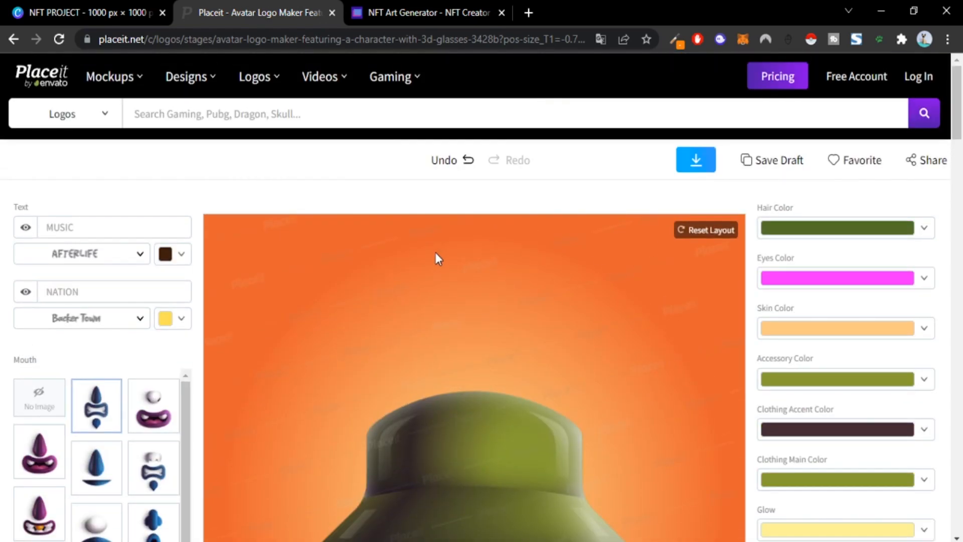
pyautogui.scroll(-3, 434, 254)
pyautogui.scroll(3, 748, 275)
pyautogui.scroll(-5, 736, 291)
pyautogui.scroll(5, 768, 304)
pyautogui.scroll(-7, 502, 275)
# - Move the avatar's mouth piece off to the left of the head and the eyes to its upper right
pyautogui.moveTo(501, 275); pyautogui.dragTo(291, 262)
pyautogui.moveTo(517, 201); pyautogui.dragTo(702, 136)
pyautogui.scroll(7, 573, 293)
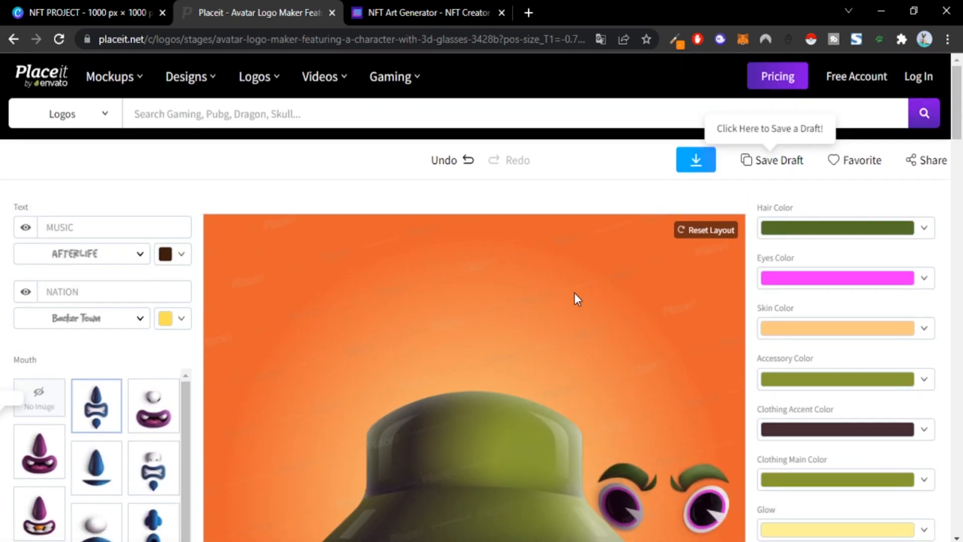
# - Switch to NFT Art Generator, generate a collection without downloading it, and review the Fond, Tête and Lunettes layers
pyautogui.click(437, 11)
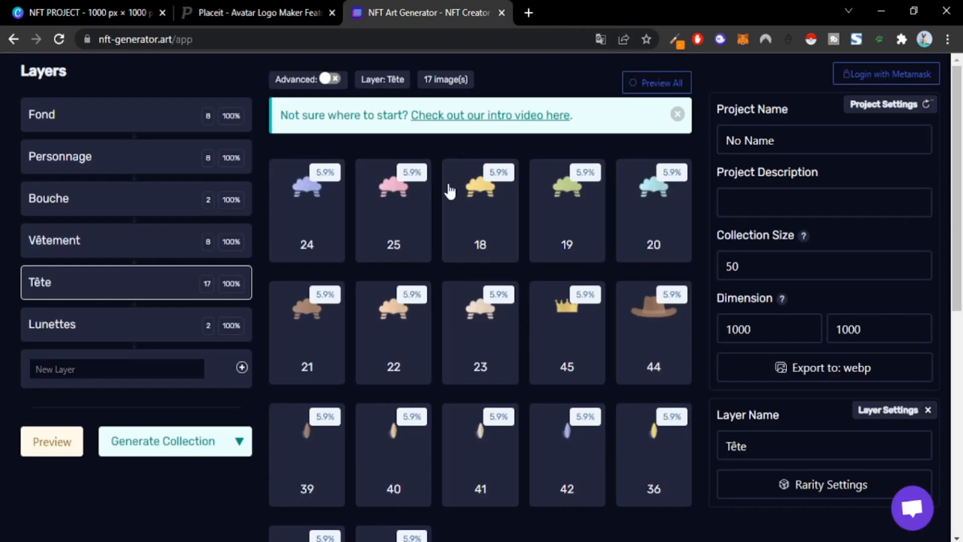
pyautogui.click(128, 129)
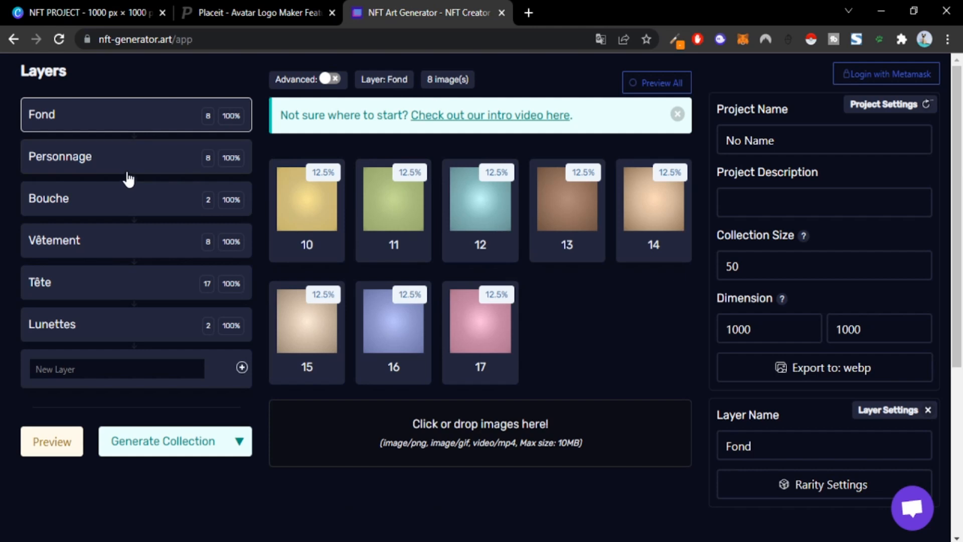
pyautogui.click(167, 441)
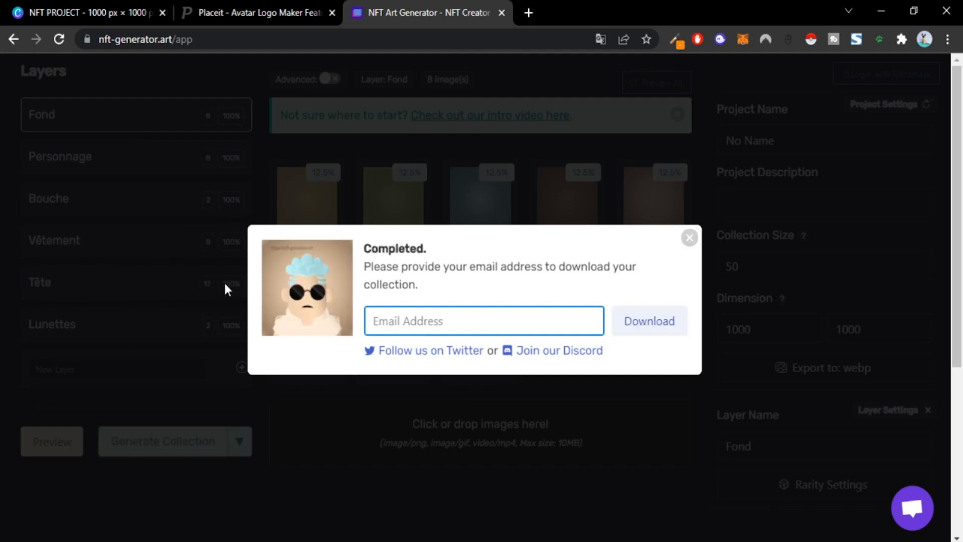
pyautogui.click(689, 238)
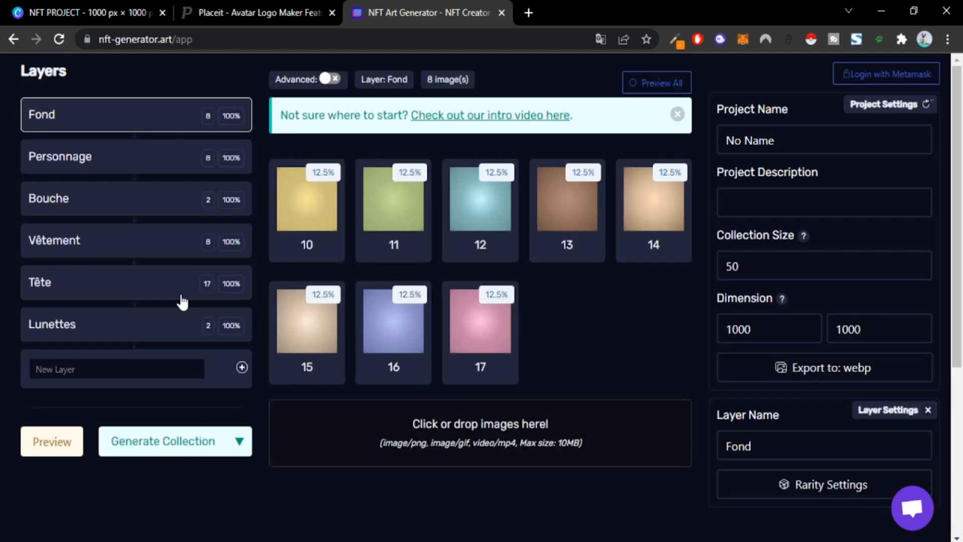
pyautogui.click(176, 284)
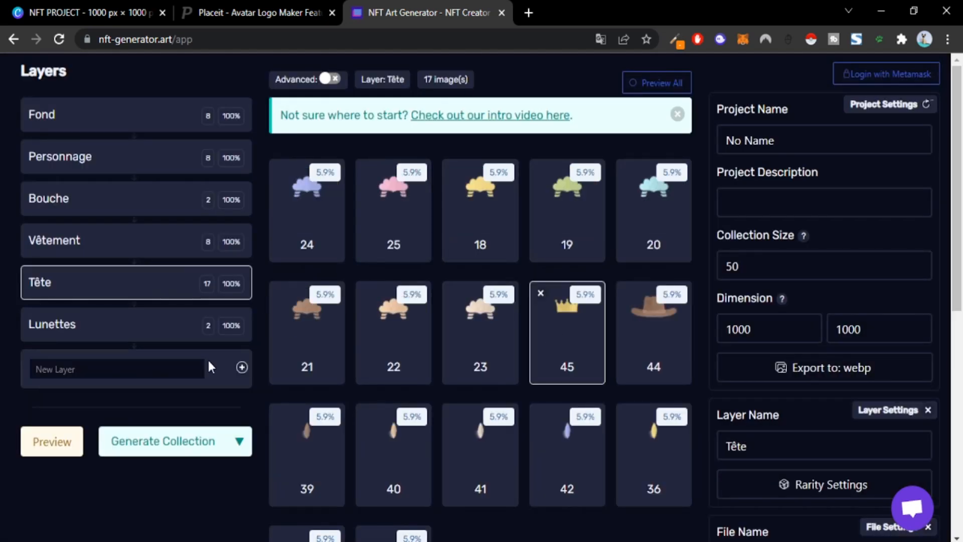
pyautogui.click(114, 341)
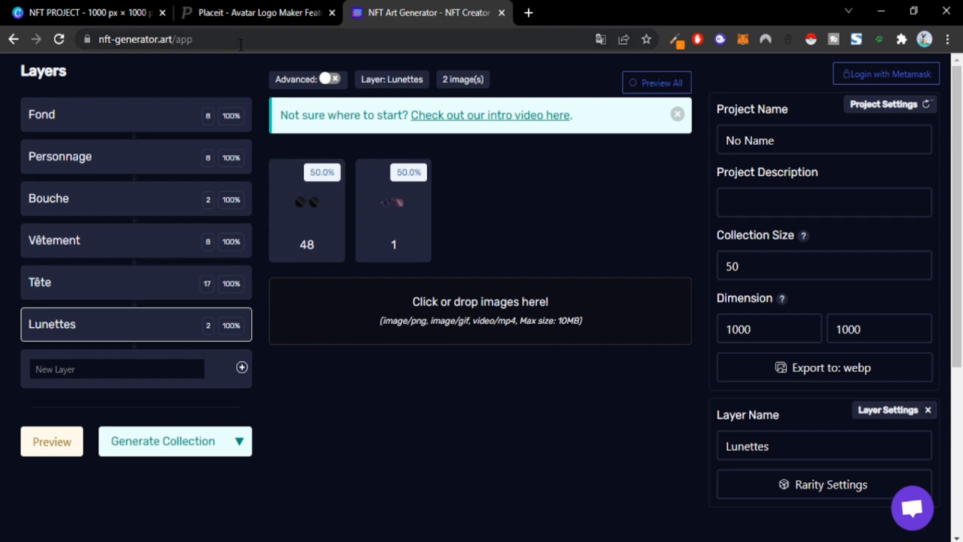
# - Switch back to Placeit and pull the eyes, hair and hat-and-glasses pieces away from the avatar's bald head
pyautogui.click(243, 14)
pyautogui.scroll(-5, 510, 303)
pyautogui.moveTo(657, 281); pyautogui.dragTo(620, 110)
pyautogui.moveTo(457, 294); pyautogui.dragTo(319, 55)
pyautogui.moveTo(473, 236); pyautogui.dragTo(697, 267)
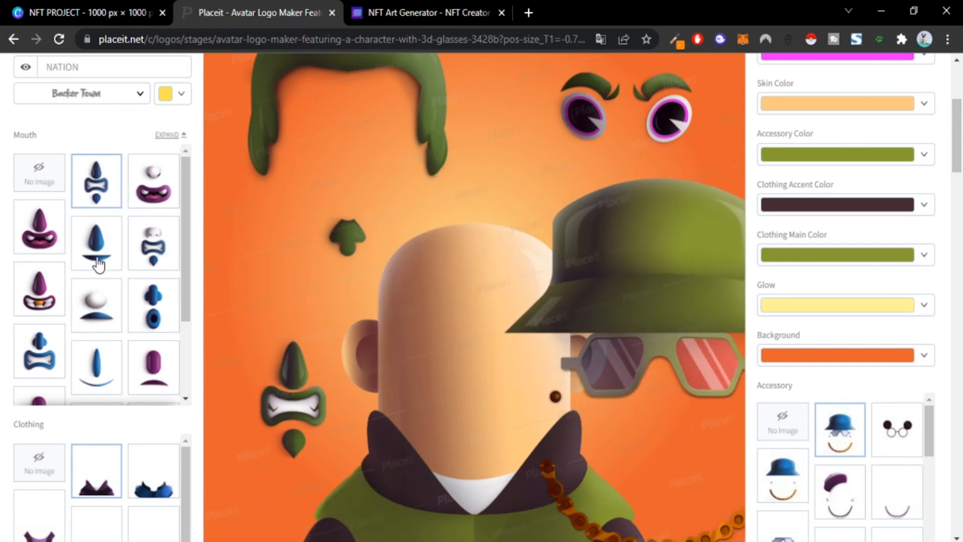
# - Browse the mouth variants and choose the narrow nose with the thin smile
pyautogui.moveTo(189, 209); pyautogui.dragTo(188, 310)
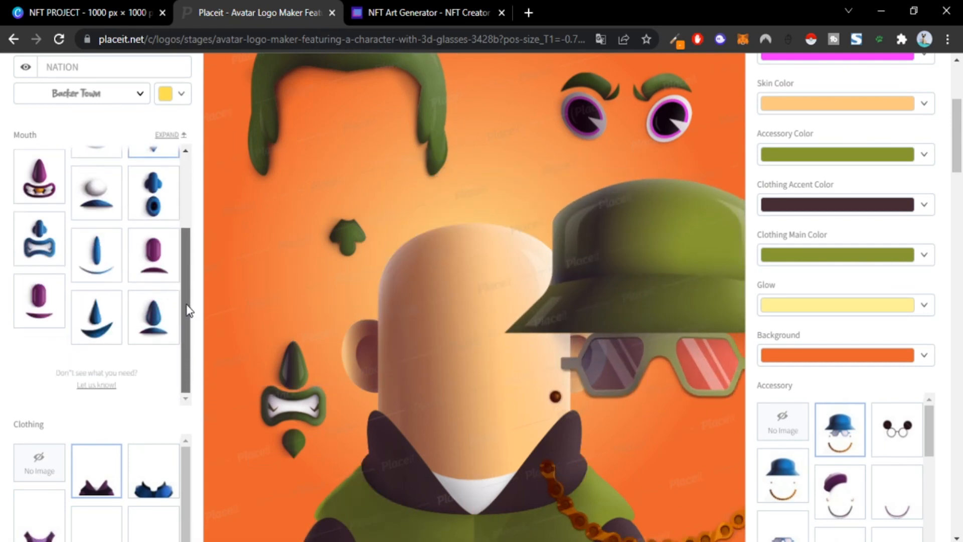
pyautogui.moveTo(197, 236); pyautogui.dragTo(192, 194)
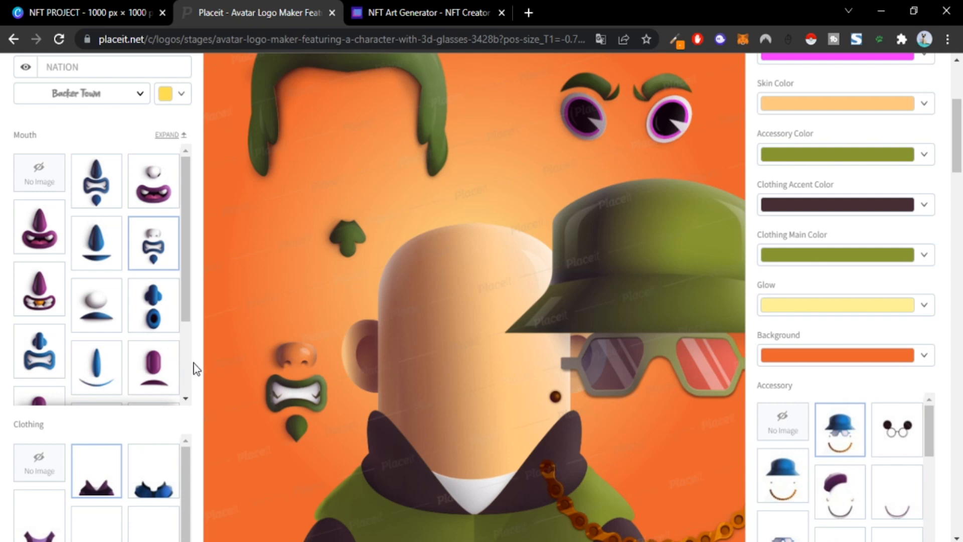
pyautogui.scroll(-3, 100, 301)
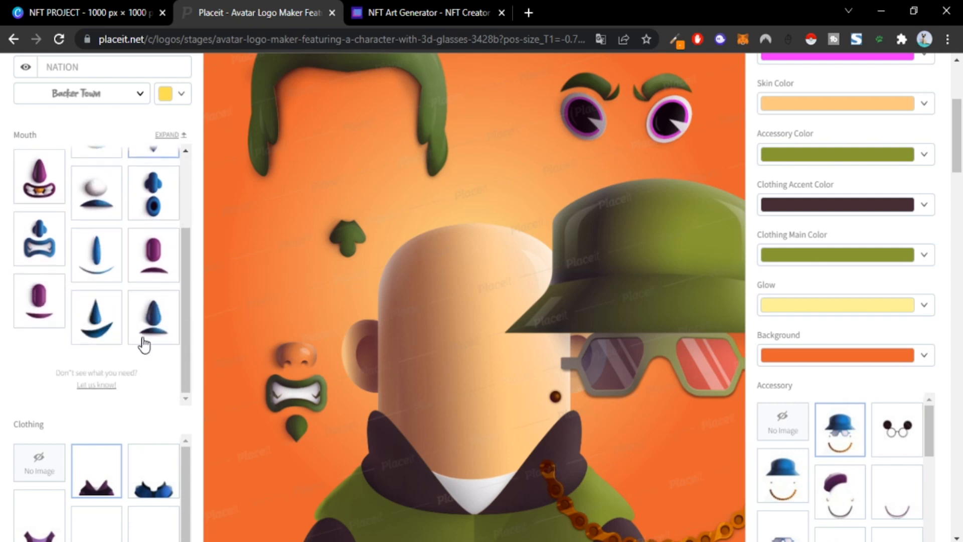
pyautogui.click(96, 253)
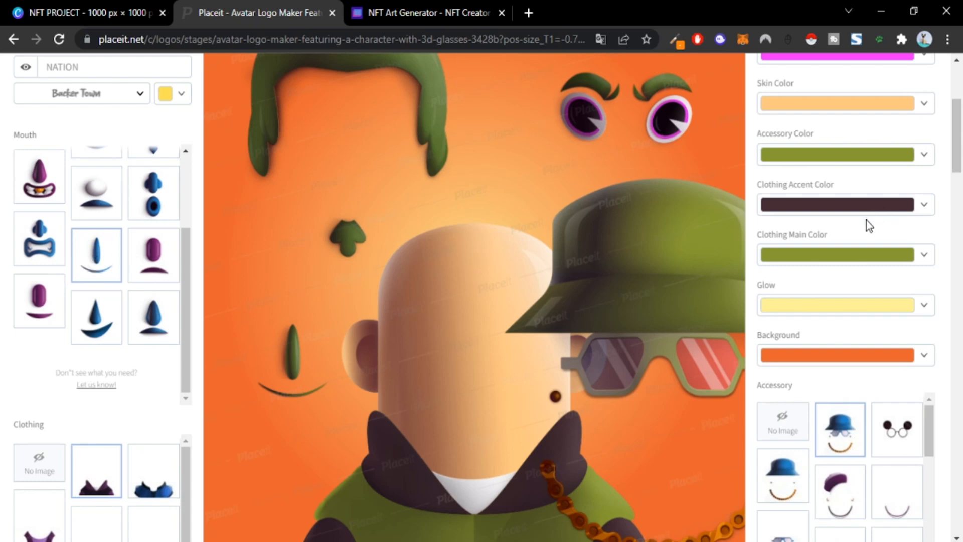
# - Nudge the nose-and-smile piece slightly upward beside the avatar's head
pyautogui.scroll(-12, 389, 291)
pyautogui.scroll(17, 314, 281)
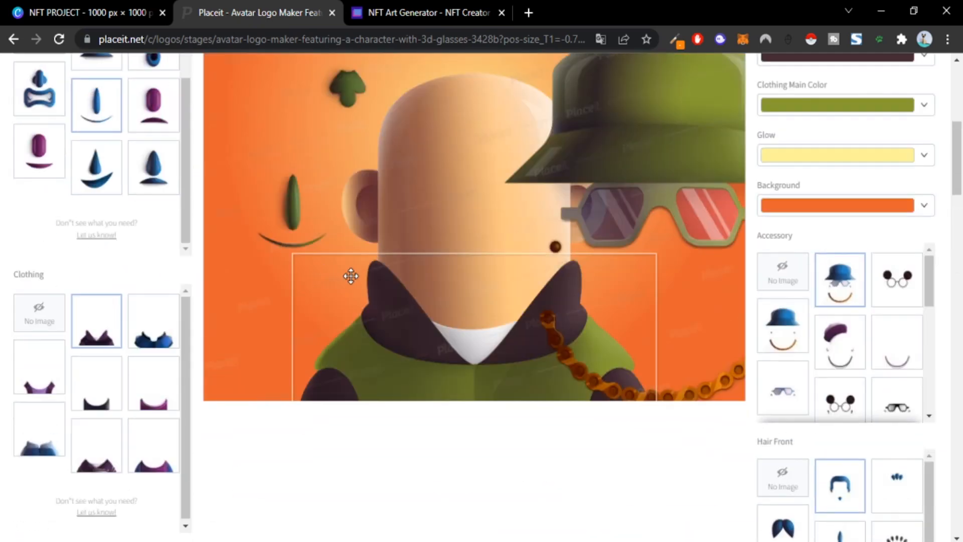
pyautogui.scroll(-3, 779, 255)
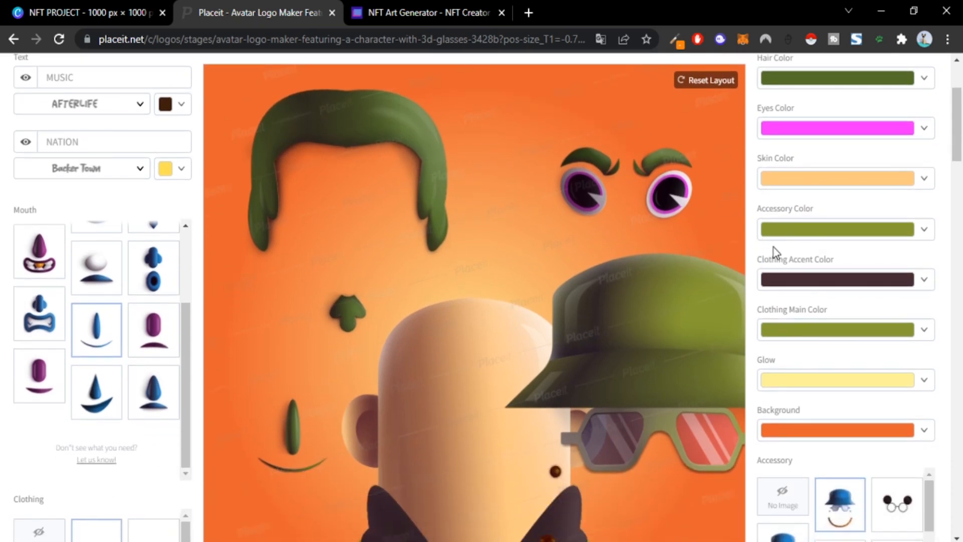
pyautogui.click(273, 408)
pyautogui.moveTo(273, 408); pyautogui.dragTo(275, 366)
# - Set the accessory colour to pink and move the hat, glasses and chain back toward the head
pyautogui.click(806, 232)
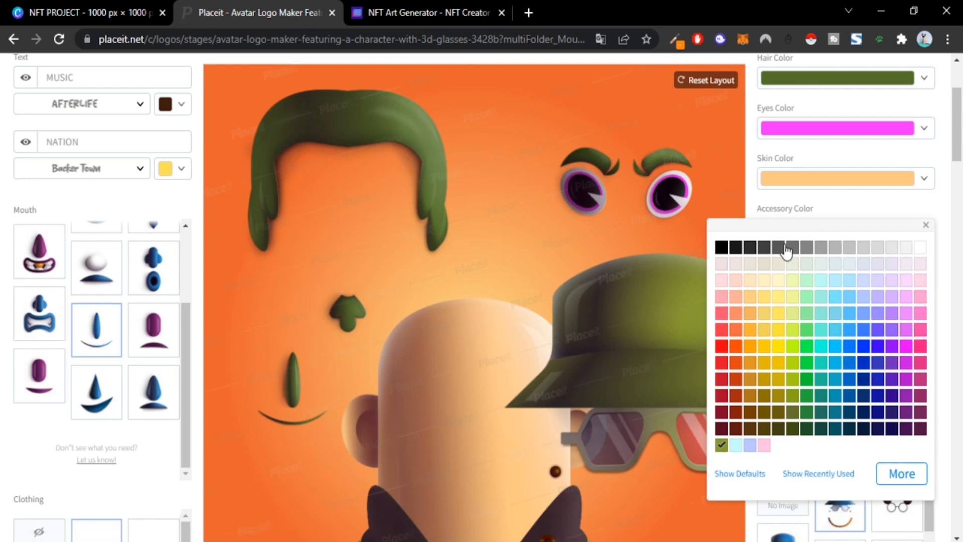
pyautogui.click(753, 208)
pyautogui.click(623, 322)
pyautogui.moveTo(624, 323); pyautogui.dragTo(539, 238)
# - Set the avatar's hair colour to hot pink
pyautogui.scroll(-5, 898, 333)
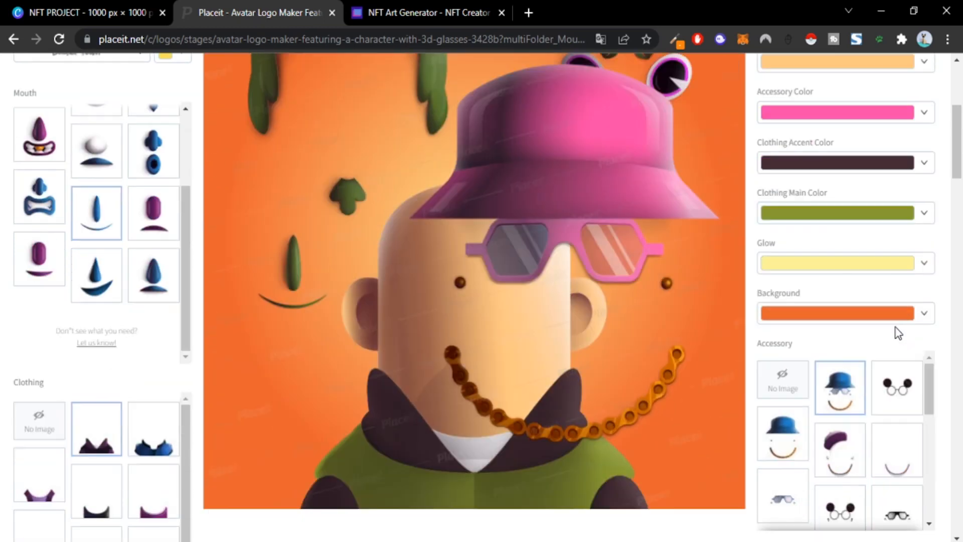
pyautogui.scroll(-1, 867, 285)
pyautogui.scroll(6, 864, 236)
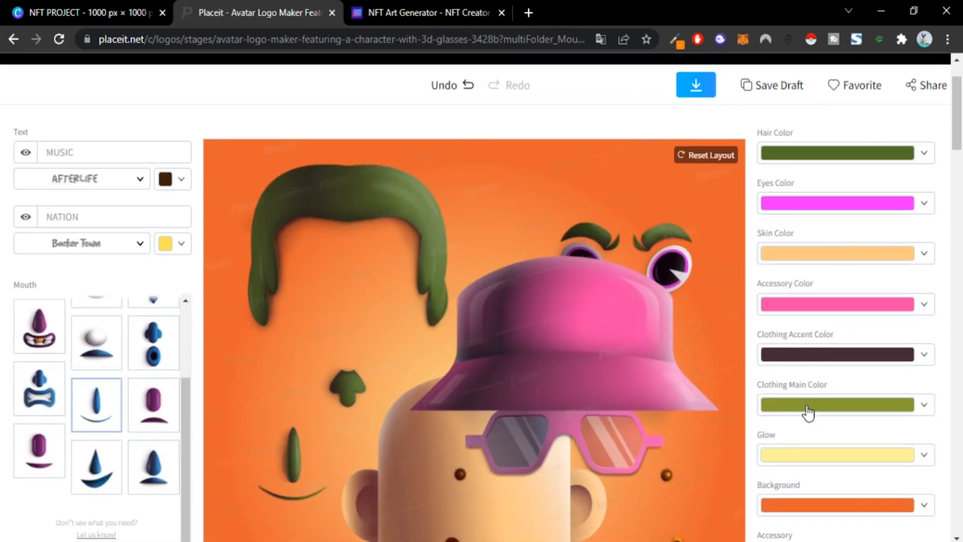
pyautogui.scroll(-7, 634, 340)
pyautogui.scroll(9, 651, 338)
pyautogui.click(832, 228)
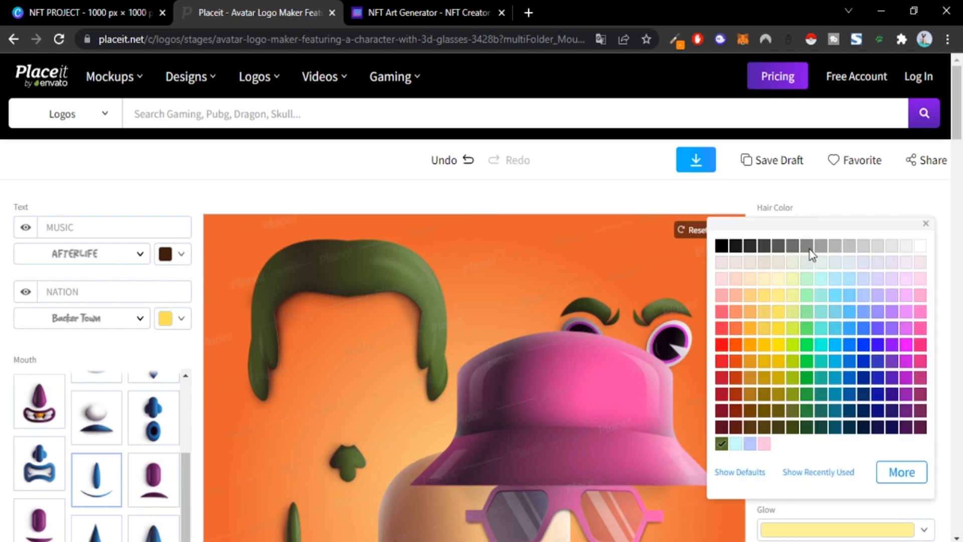
pyautogui.click(919, 349)
pyautogui.click(591, 258)
# - Gather the eyes, hair, nose and mouth pieces into a separate face in the upper-left area of the avatar canvas
pyautogui.scroll(-1, 593, 265)
pyautogui.scroll(-4, 594, 272)
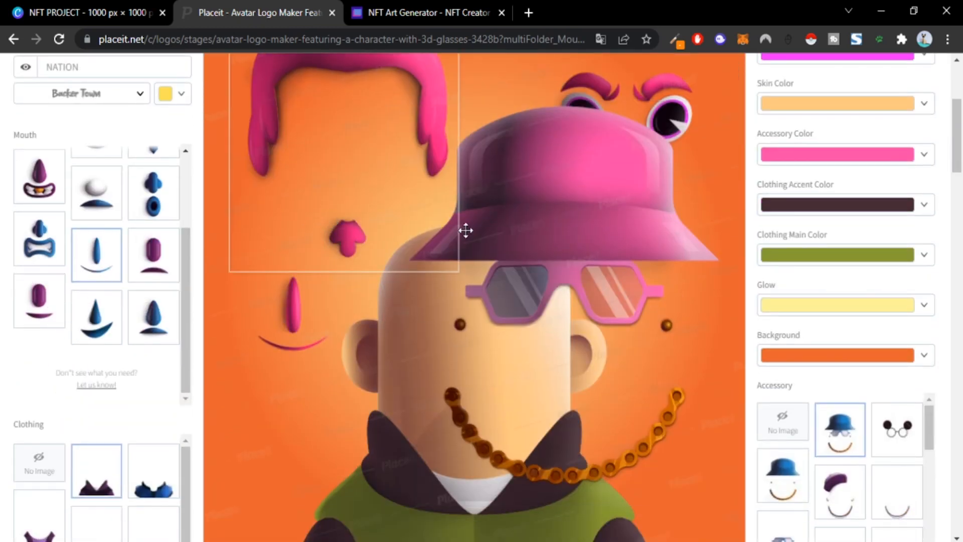
pyautogui.scroll(3, 802, 239)
pyautogui.moveTo(606, 243); pyautogui.dragTo(323, 301)
pyautogui.moveTo(341, 375); pyautogui.dragTo(310, 365)
pyautogui.moveTo(346, 298); pyautogui.dragTo(333, 259)
pyautogui.moveTo(319, 394); pyautogui.dragTo(320, 370)
pyautogui.scroll(1, 342, 427)
pyautogui.moveTo(303, 464); pyautogui.dragTo(338, 402)
# - Switch to the Canva NFT project and look through the image editing effects for the brown character on page 7
pyautogui.click(87, 11)
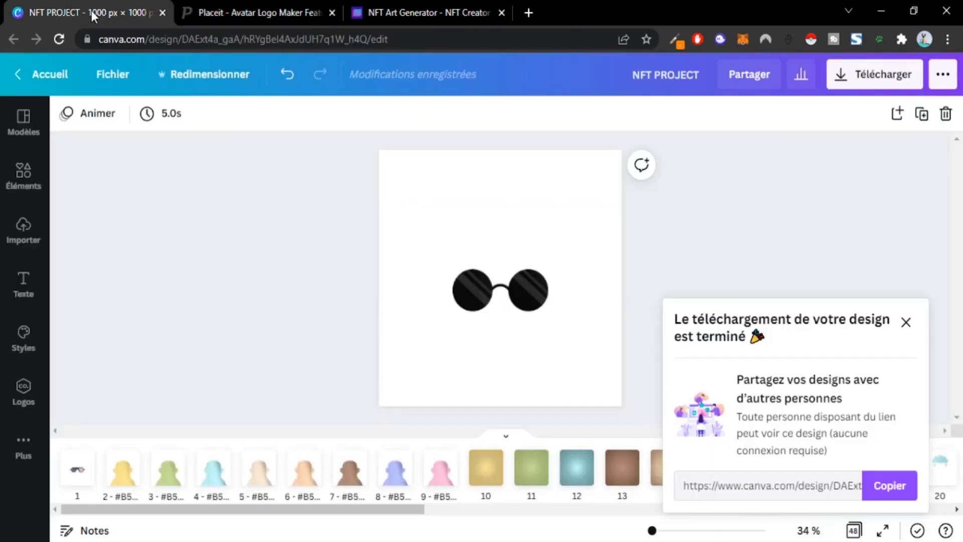
pyautogui.click(350, 469)
pyautogui.click(383, 351)
pyautogui.click(157, 119)
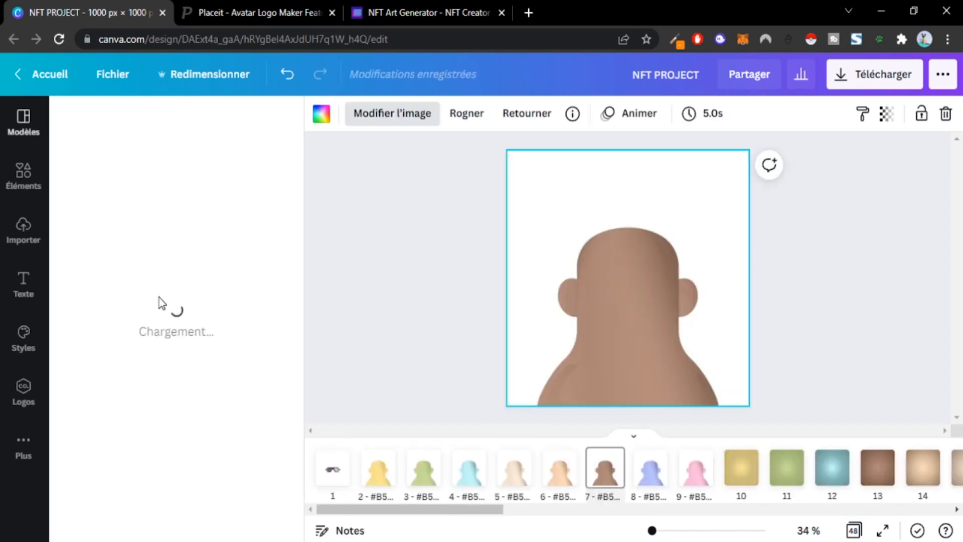
pyautogui.scroll(-5, 201, 349)
pyautogui.scroll(-10, 202, 347)
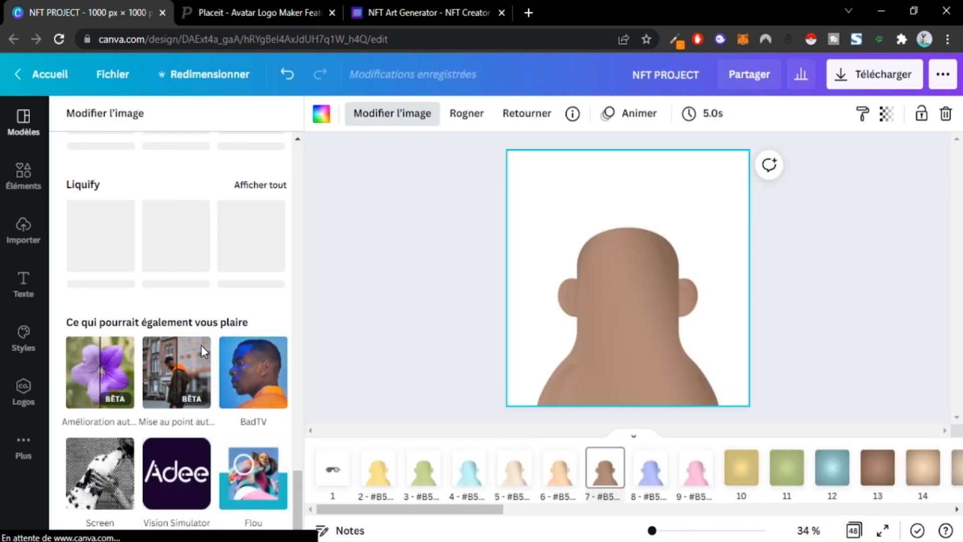
pyautogui.scroll(12, 203, 349)
pyautogui.scroll(2, 359, 326)
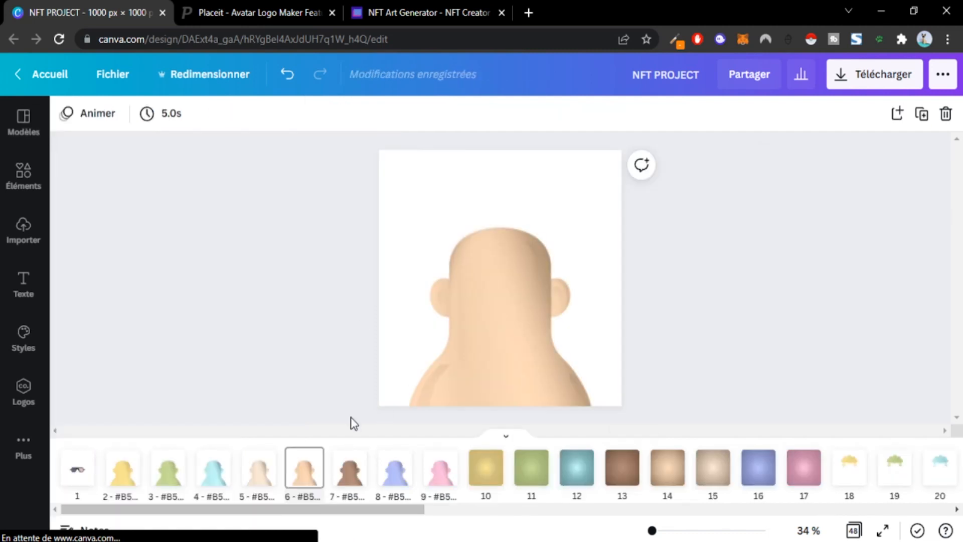
# - Compare the coloured character variants on pages 6 to 9 with the Placeit avatar
pyautogui.click(350, 469)
pyautogui.click(396, 467)
pyautogui.click(441, 479)
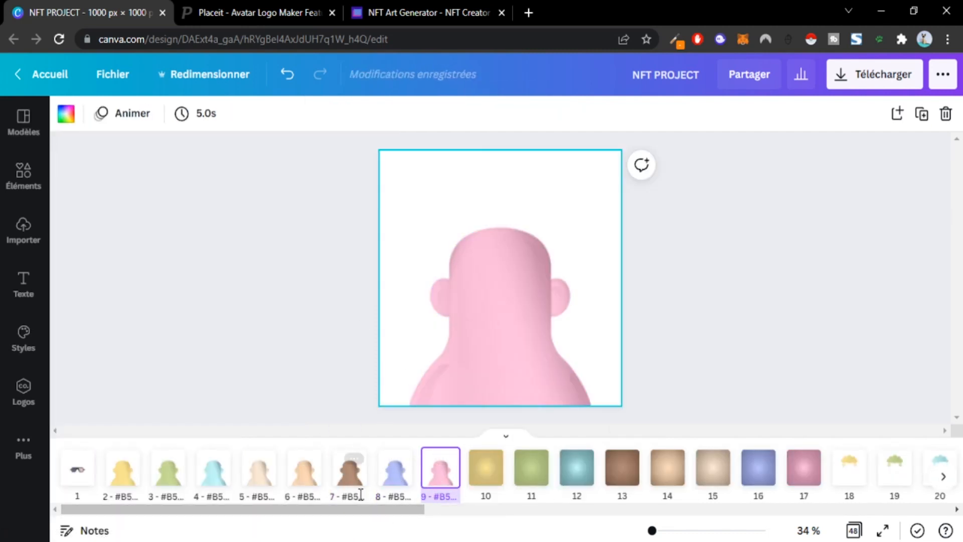
pyautogui.click(304, 479)
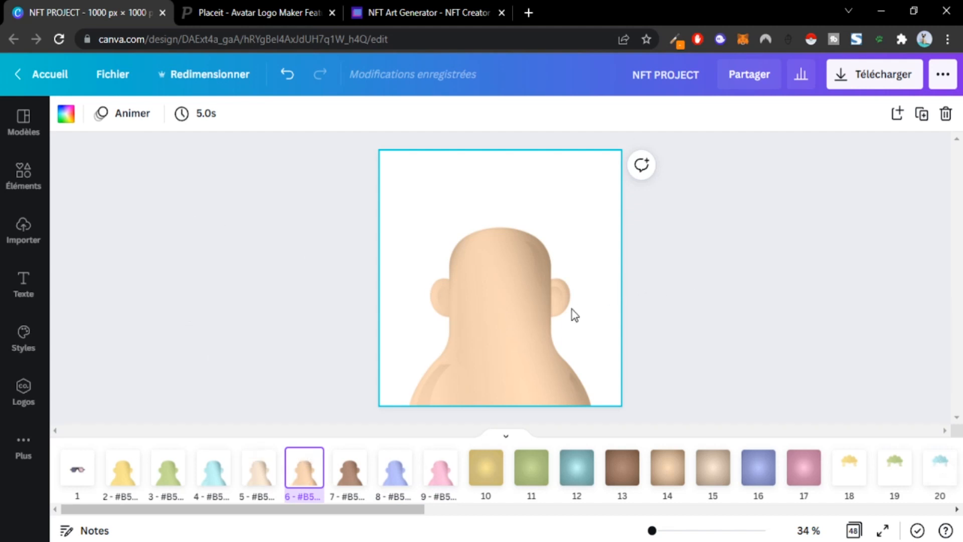
pyautogui.click(293, 11)
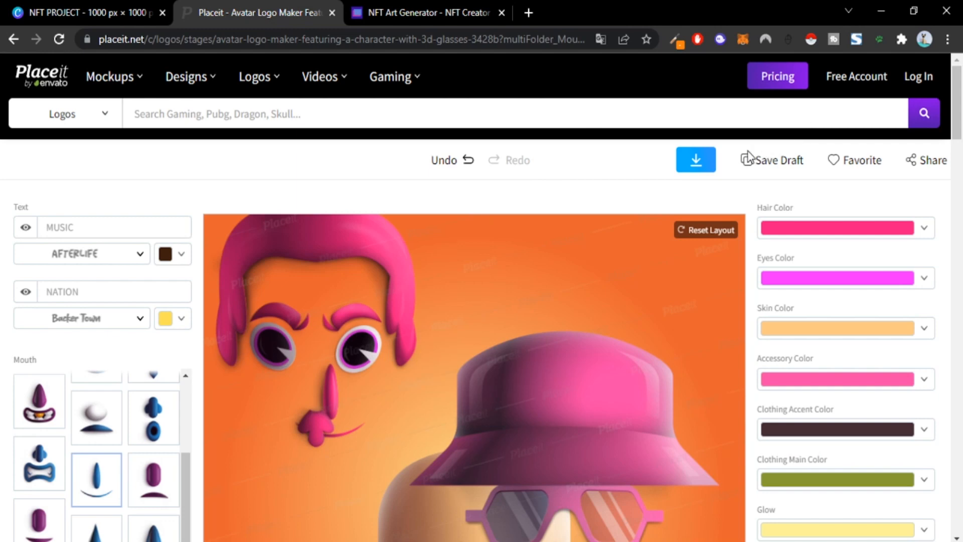
pyautogui.click(97, 11)
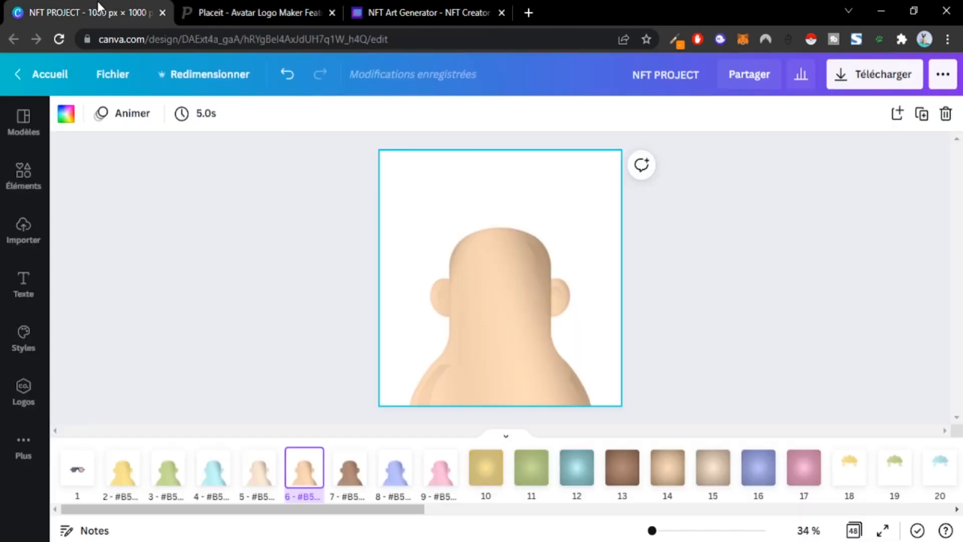
# - Try the Arctic, Marine, Marmalade, Parakeet and Glow presets of the ColorMix effect on the page 6 character and discard them
pyautogui.click(447, 271)
pyautogui.click(140, 113)
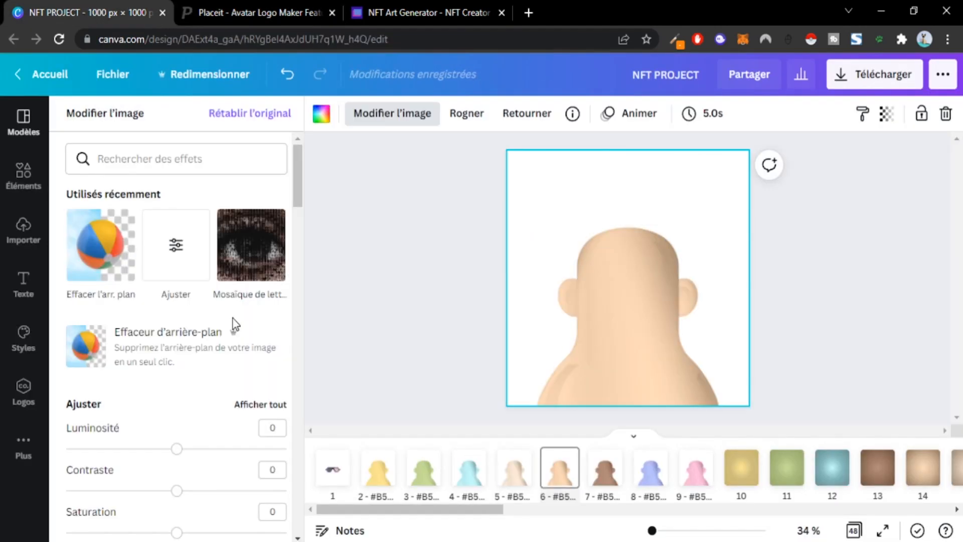
pyautogui.moveTo(189, 263)
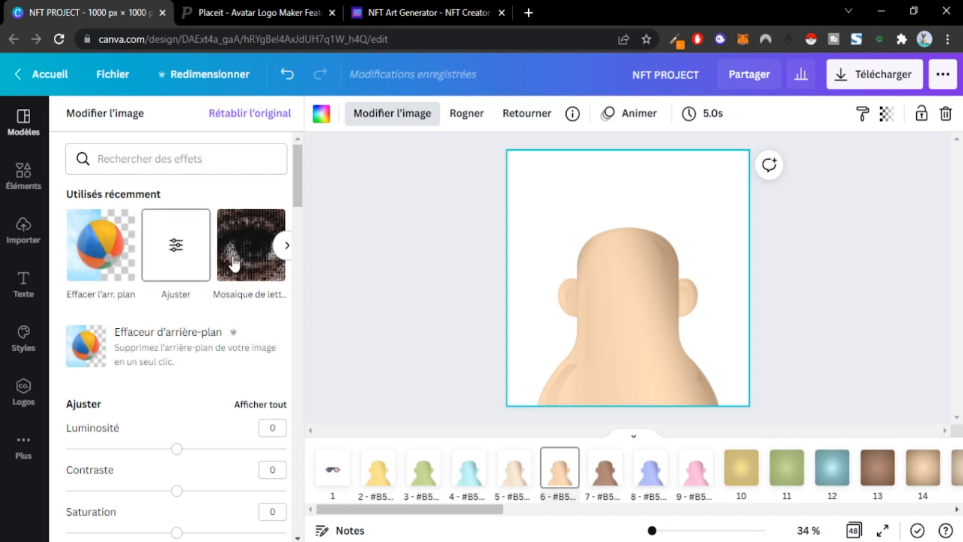
pyautogui.click(288, 247)
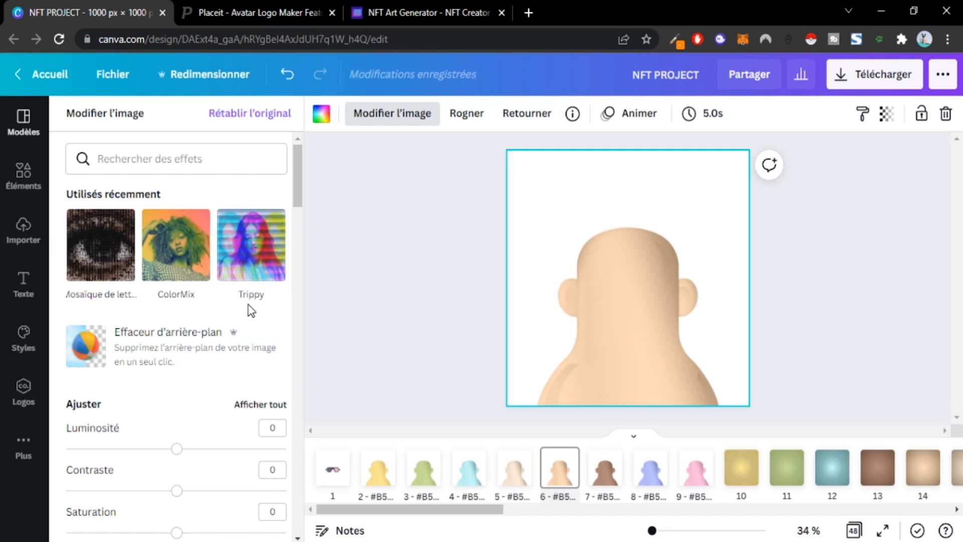
pyautogui.click(163, 241)
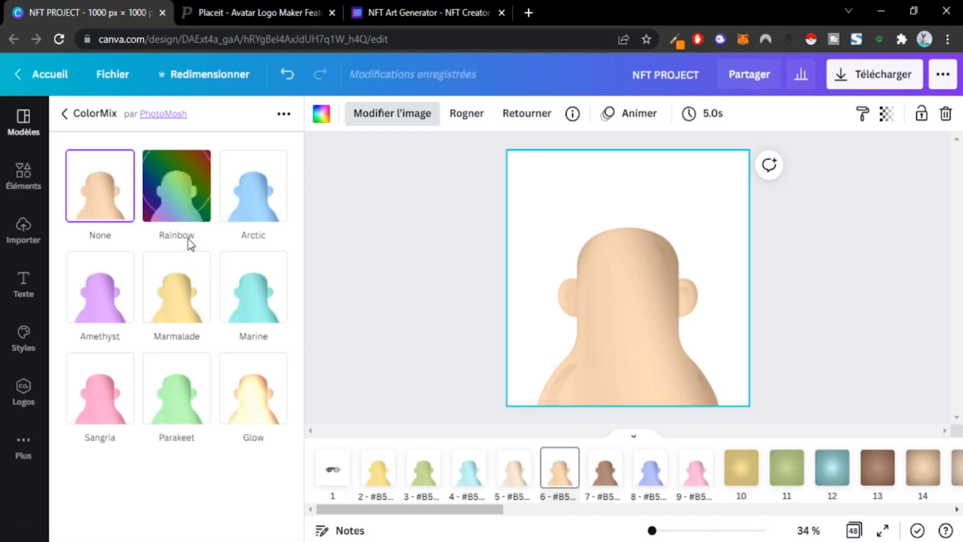
pyautogui.click(243, 207)
pyautogui.click(258, 295)
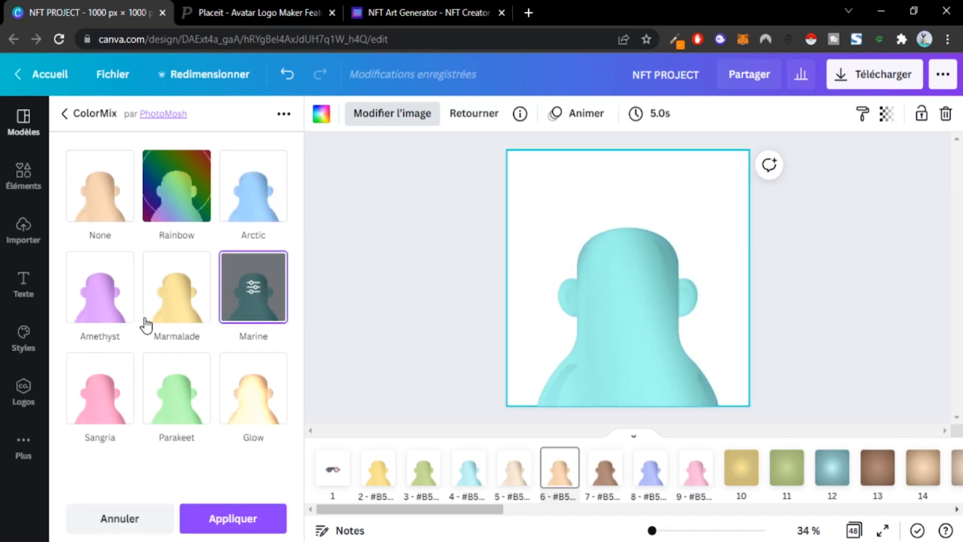
pyautogui.click(172, 296)
pyautogui.click(169, 387)
pyautogui.click(236, 399)
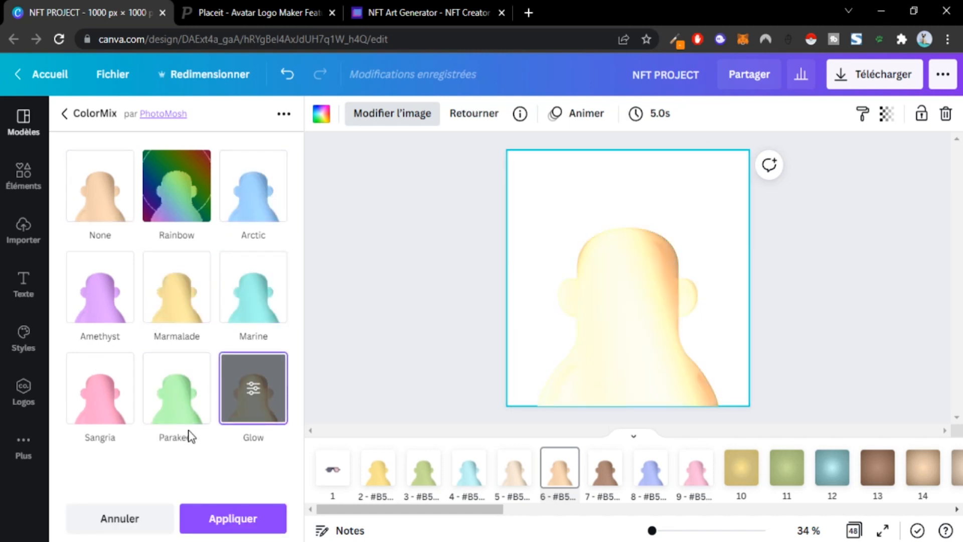
pyautogui.click(161, 519)
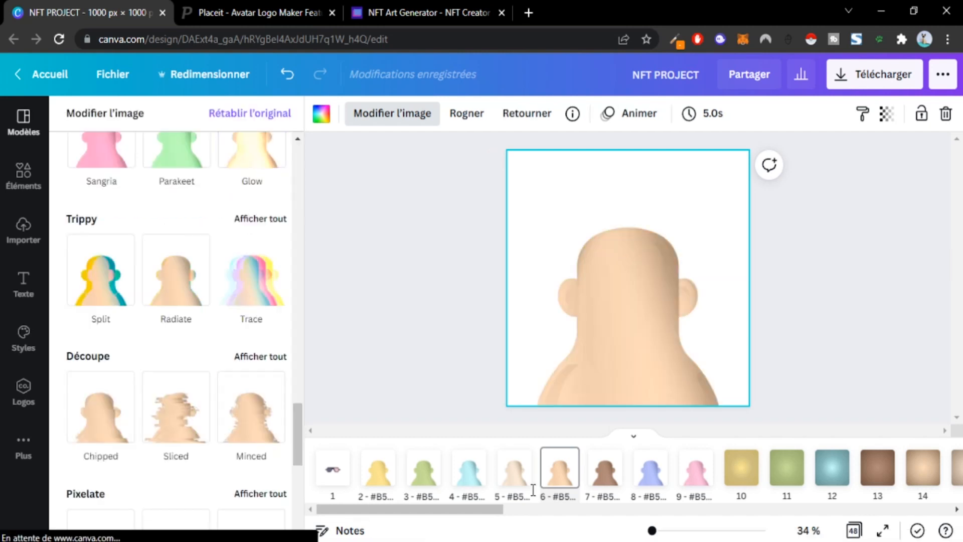
# - Add a blank page 49 at the end of the project
pyautogui.click(412, 502)
pyautogui.moveTo(402, 508); pyautogui.dragTo(960, 514)
pyautogui.click(935, 477)
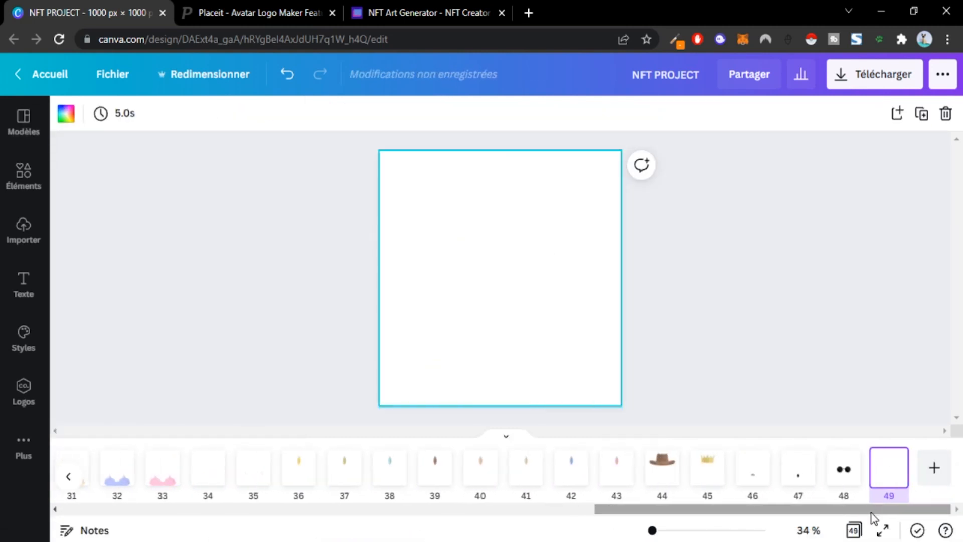
# - Copy the beige character from page 6 onto the blank page 49
pyautogui.moveTo(771, 515); pyautogui.dragTo(198, 521)
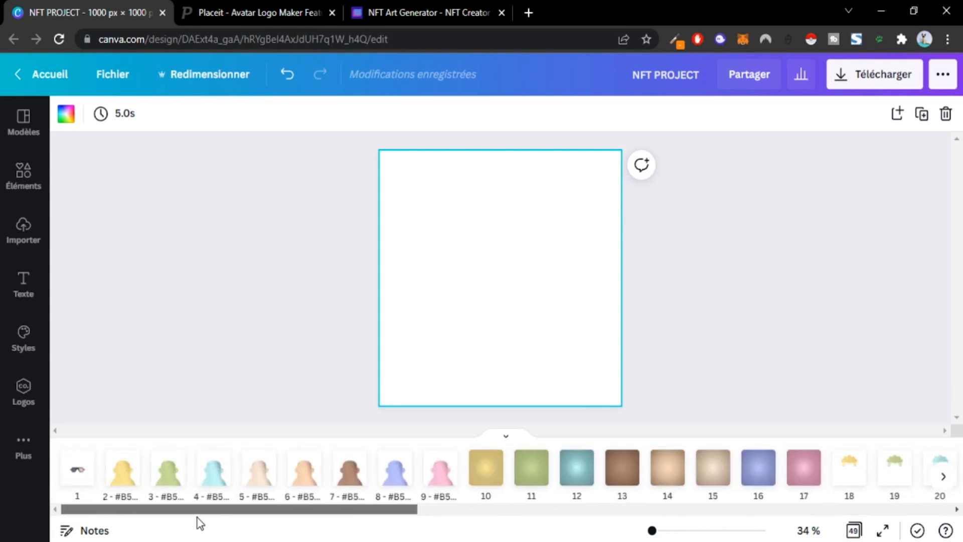
pyautogui.click(303, 483)
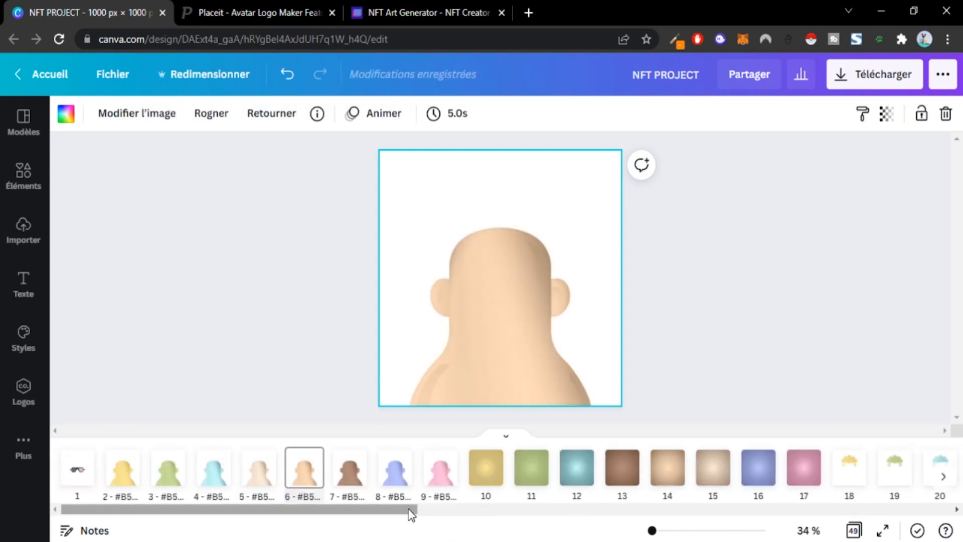
pyautogui.moveTo(412, 509); pyautogui.dragTo(946, 509)
pyautogui.click(894, 459)
pyautogui.hotkey('ctrl', 'v')
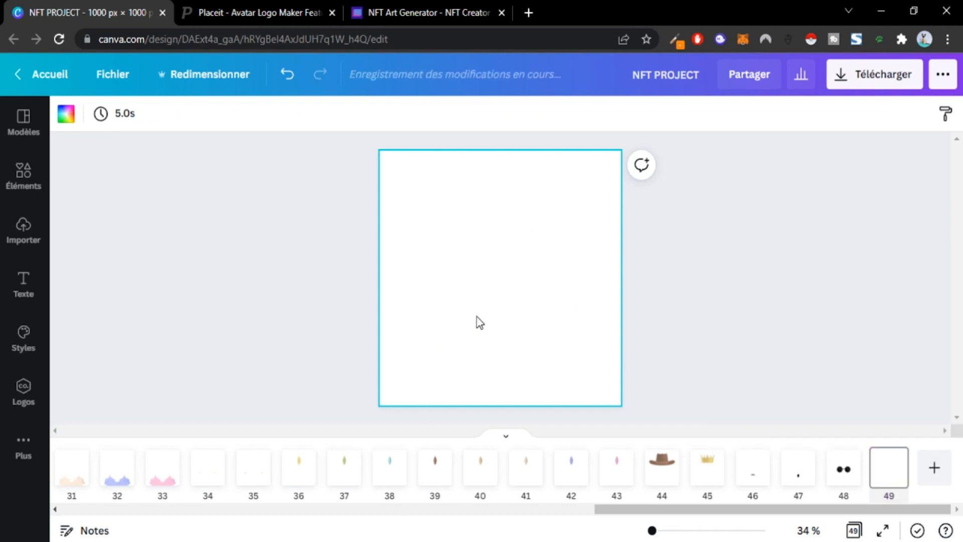
pyautogui.click(814, 424)
# - Duplicate the character page 49 nine times to fill pages 50 to 58
pyautogui.click(882, 481)
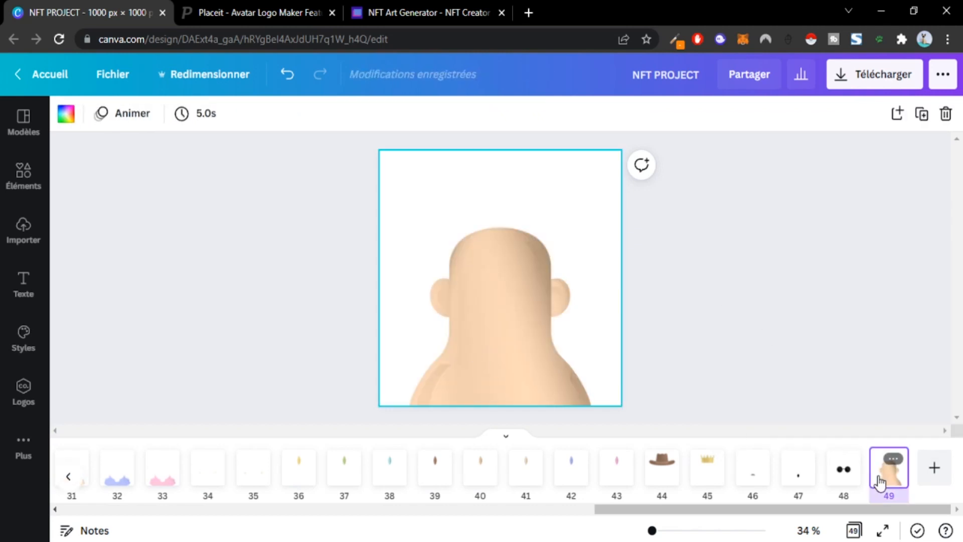
pyautogui.hotkey('ctrl', 'd')
pyautogui.hotkey('ctrl', 'd')
pyautogui.hotkey('ctrl', 'd')
pyautogui.hotkey('ctrl', 'd')
pyautogui.hotkey('ctrl', 'd')
pyautogui.hotkey('ctrl', 'd')
pyautogui.hotkey('ctrl', 'd')
pyautogui.hotkey('ctrl', 'd')
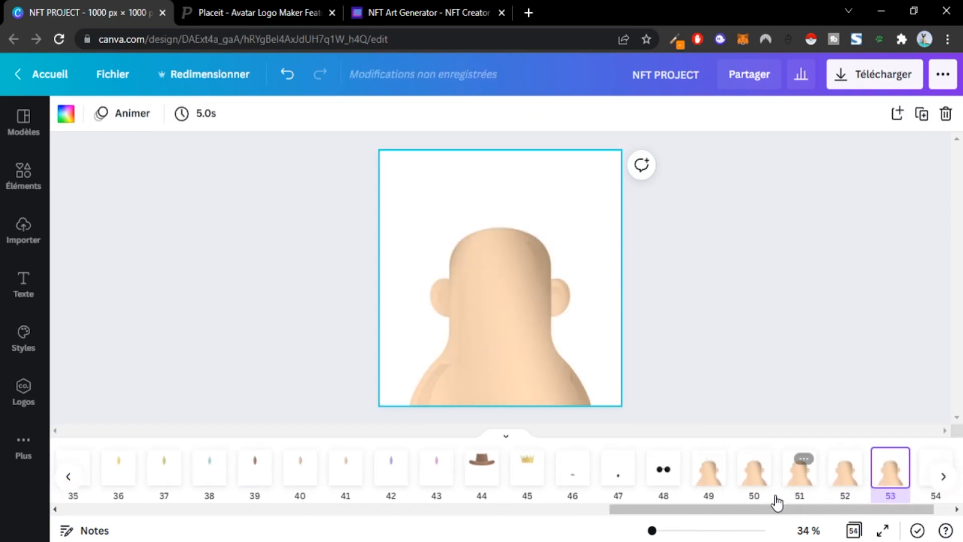
pyautogui.hotkey('ctrl', 'd')
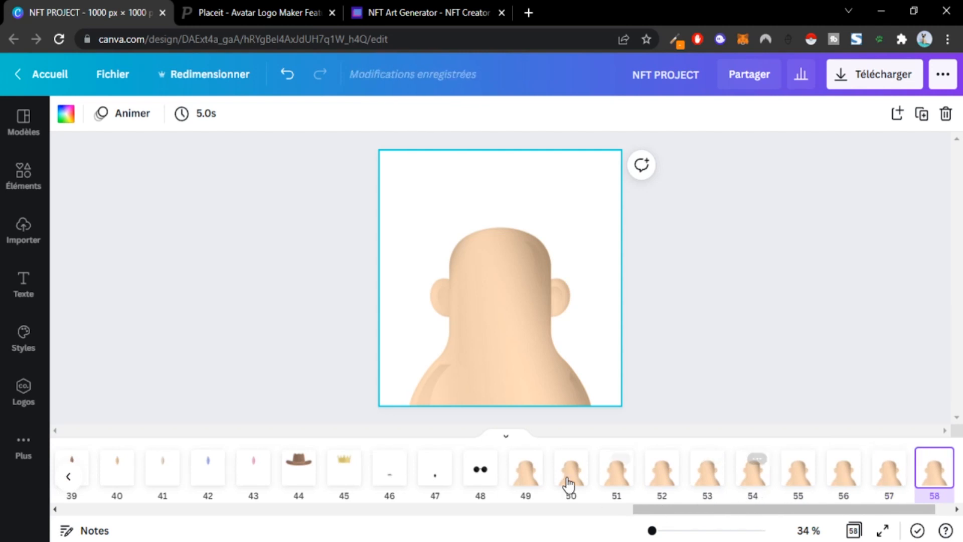
# - Apply the ColorMix Arctic preset to the character on page 50
pyautogui.click(525, 485)
pyautogui.click(576, 481)
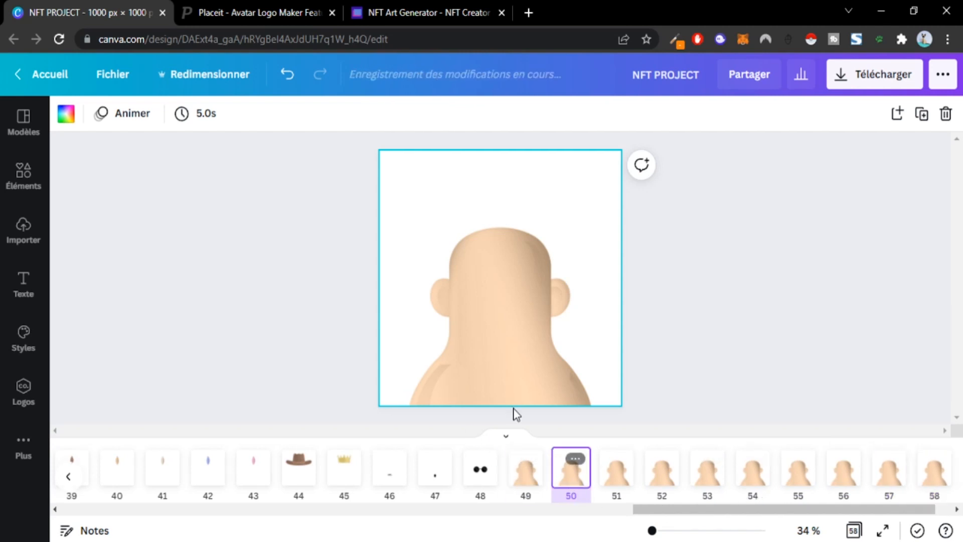
pyautogui.click(484, 326)
pyautogui.click(136, 113)
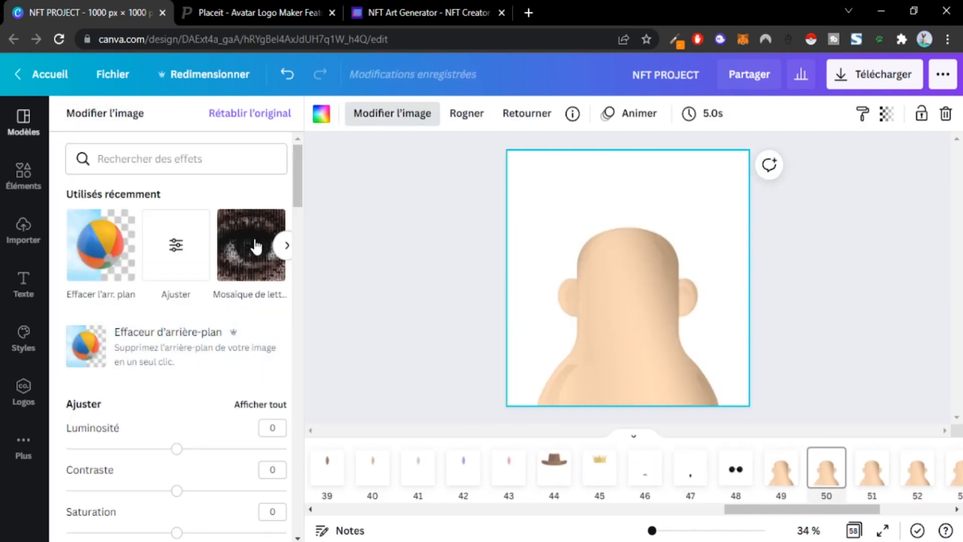
pyautogui.click(281, 246)
pyautogui.click(177, 245)
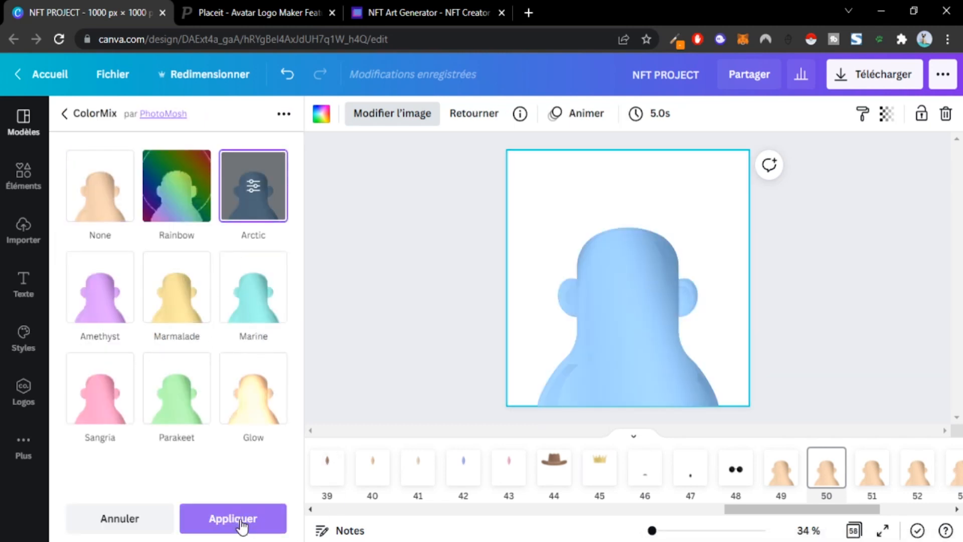
pyautogui.click(244, 522)
# - Recolour the character on page 51 with the ColorMix Parakeet preset and deselect it
pyautogui.click(871, 469)
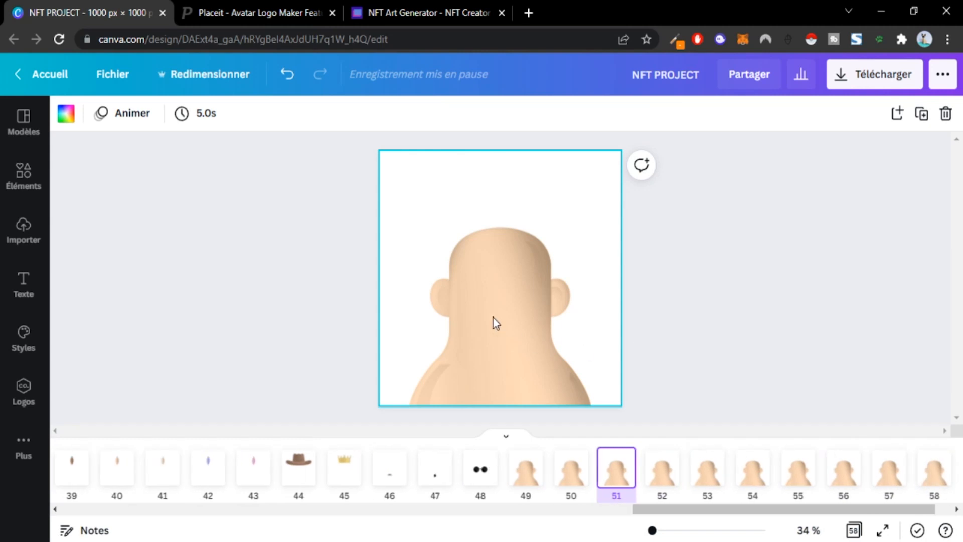
pyautogui.click(459, 313)
pyautogui.click(138, 120)
pyautogui.click(102, 253)
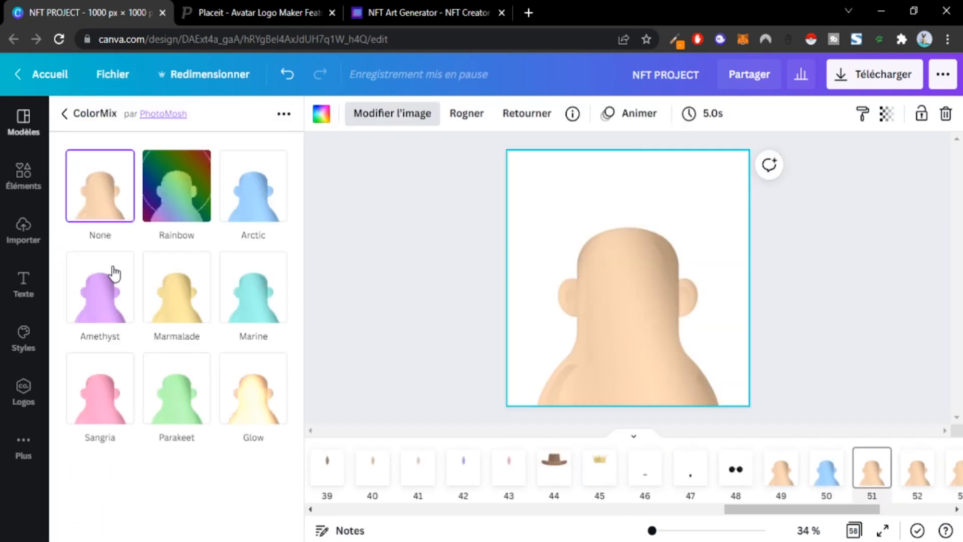
pyautogui.click(182, 417)
pyautogui.click(251, 522)
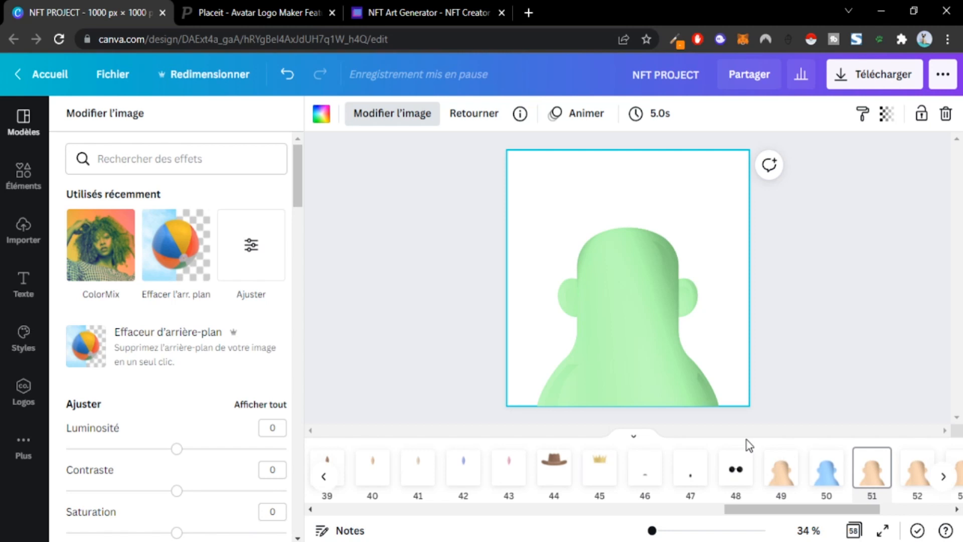
pyautogui.scroll(-10, 181, 492)
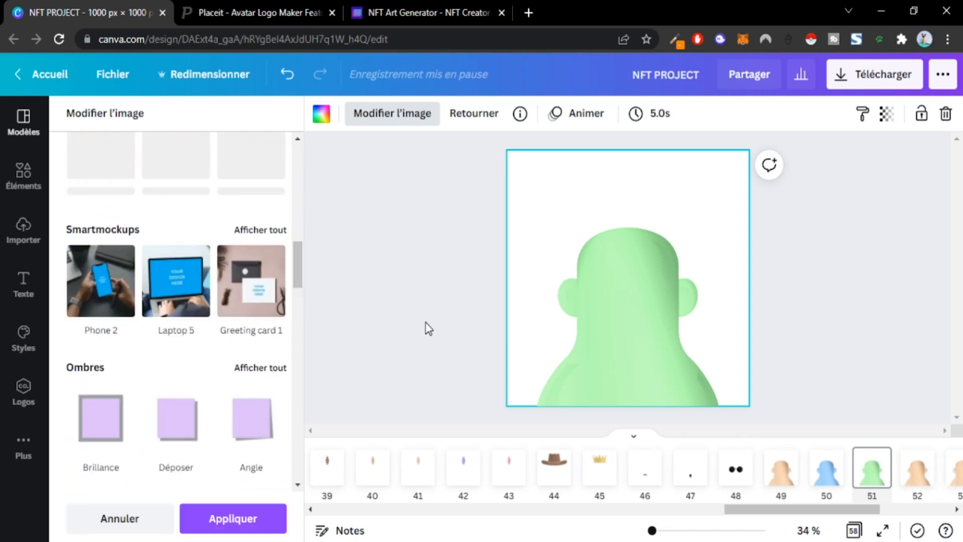
pyautogui.click(426, 324)
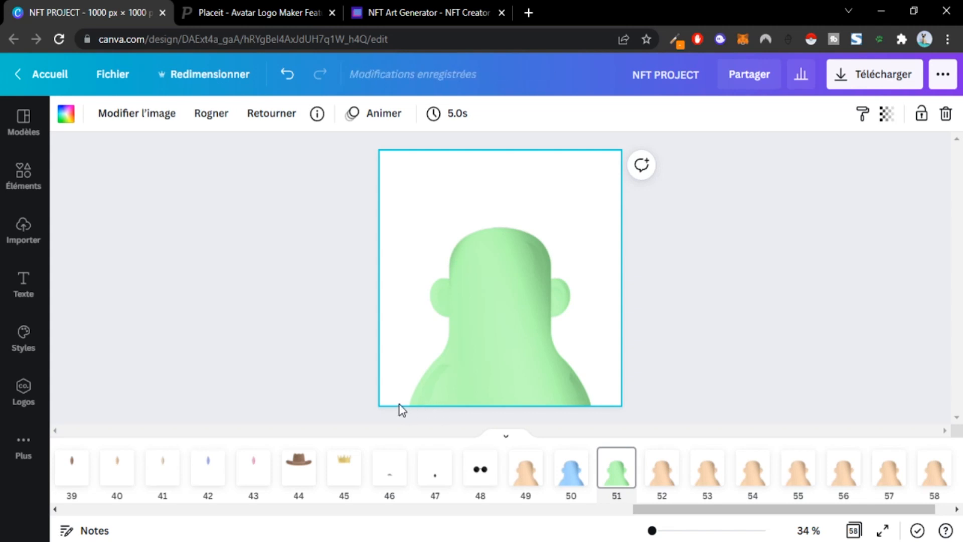
pyautogui.click(331, 285)
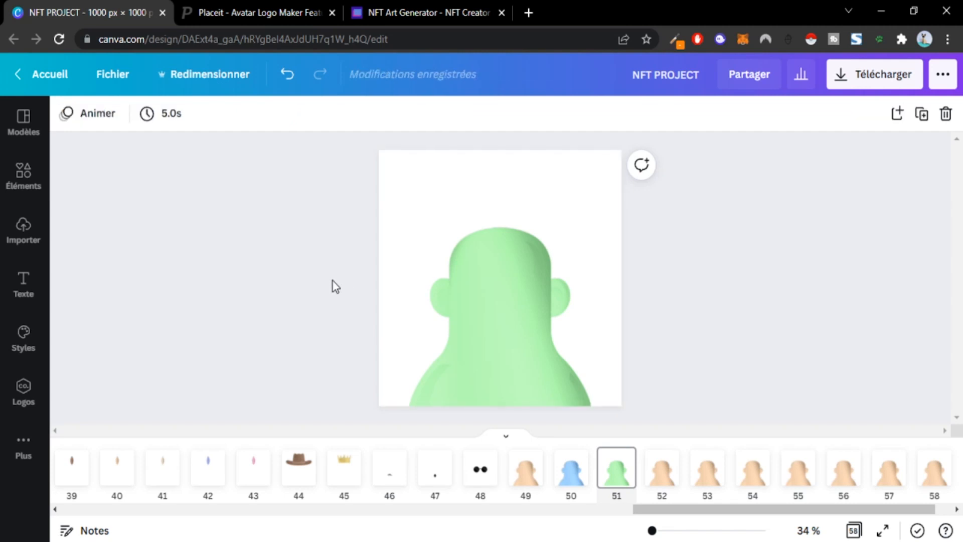
# - Switch to the Placeit avatar and shift the bucket hat, glasses and chain accessory toward the left side of the head
pyautogui.click(301, 11)
pyautogui.scroll(-2, 420, 300)
pyautogui.scroll(-1, 420, 300)
pyautogui.moveTo(352, 179); pyautogui.dragTo(448, 246)
pyautogui.moveTo(553, 270); pyautogui.dragTo(380, 279)
# - Swap the accessory for the striped hat with dark-framed glasses and move it to the right of the head
pyautogui.scroll(-8, 710, 323)
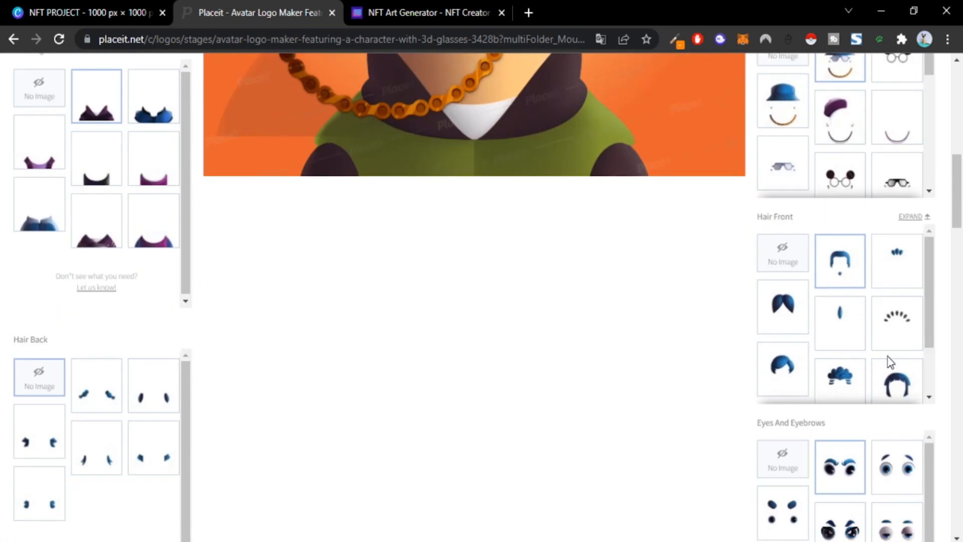
pyautogui.scroll(4, 877, 333)
pyautogui.scroll(-1, 863, 331)
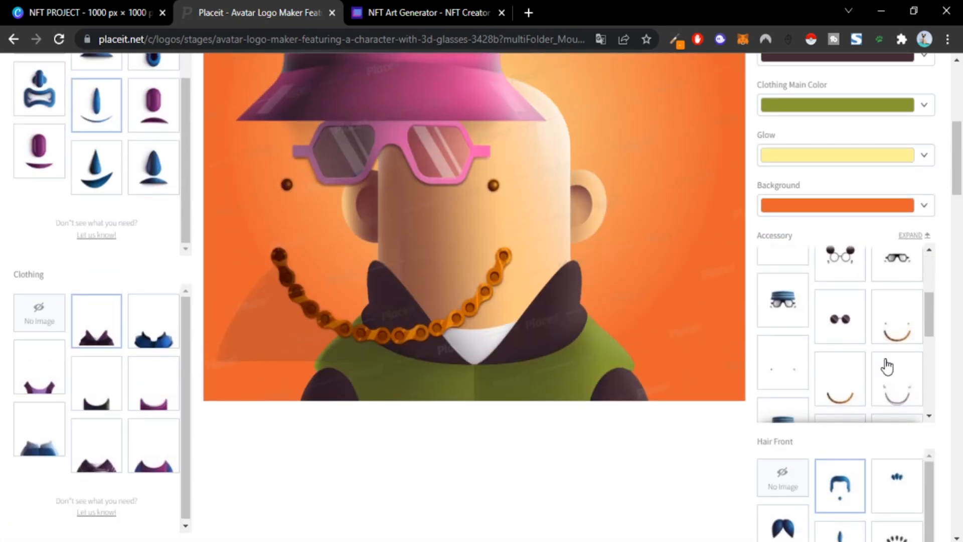
pyautogui.scroll(3, 870, 362)
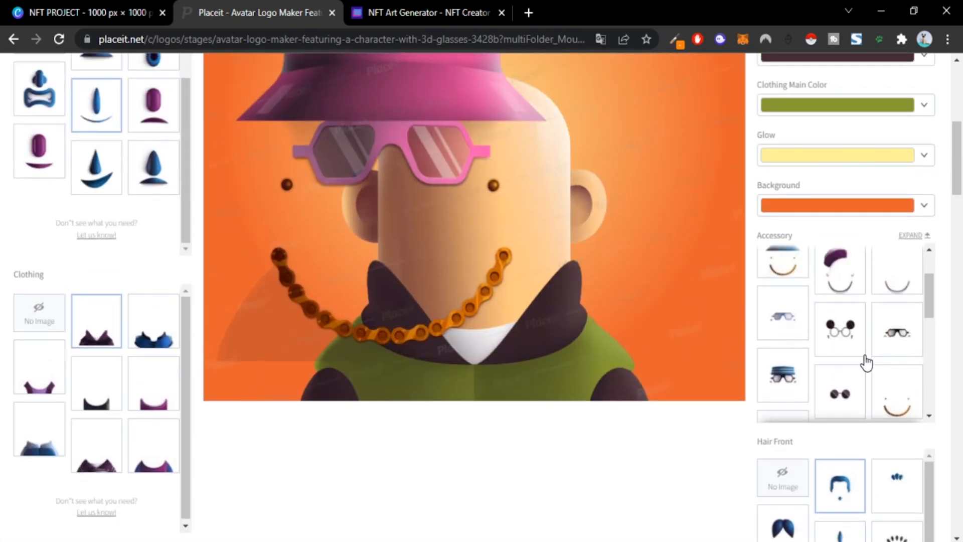
pyautogui.click(792, 390)
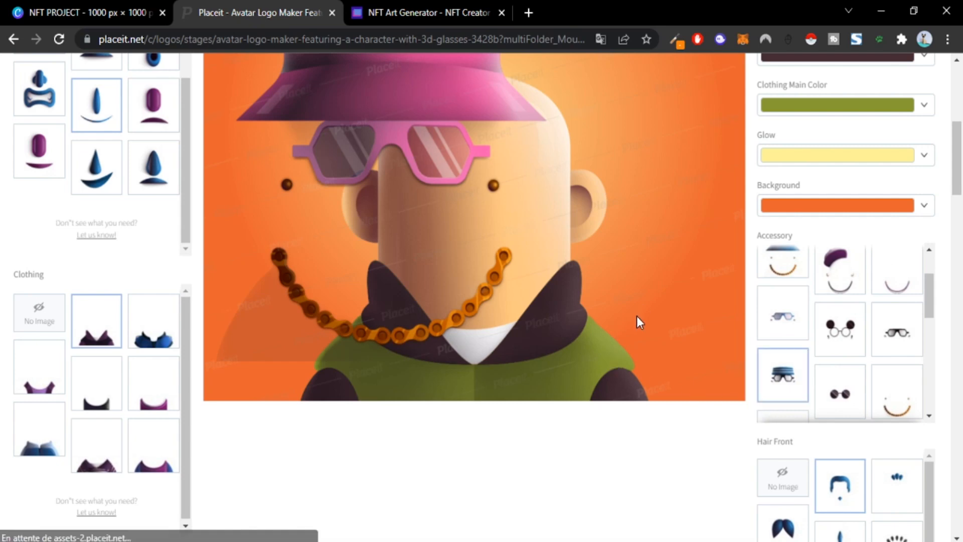
pyautogui.scroll(4, 445, 417)
pyautogui.scroll(-1, 445, 416)
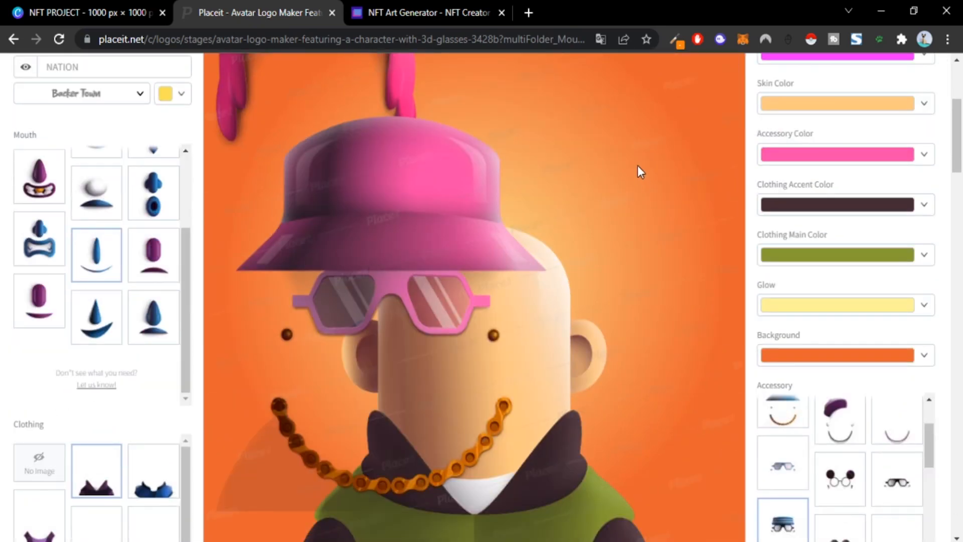
pyautogui.moveTo(488, 239); pyautogui.dragTo(718, 259)
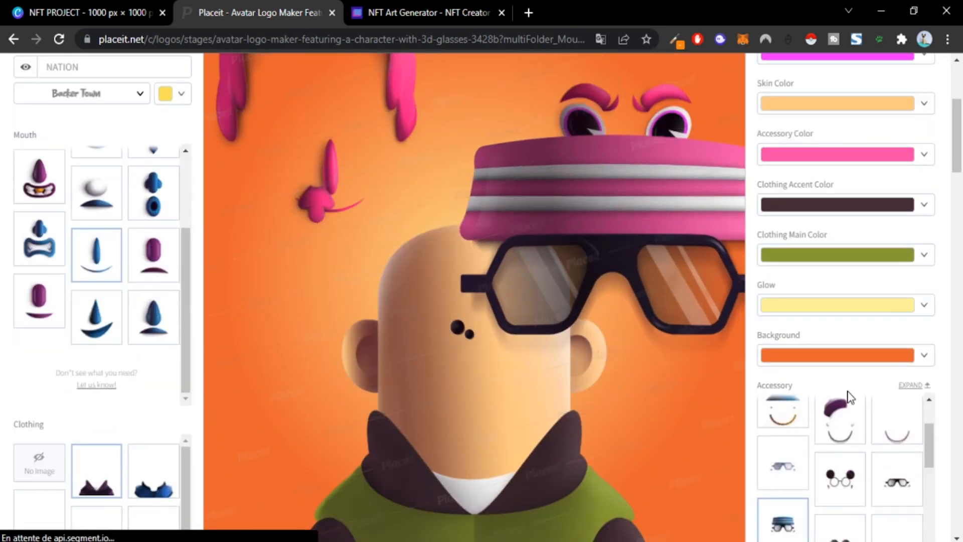
# - Choose the bucket hat, glasses and chain accessory and place it at a smaller size over the upper right of the head
pyautogui.scroll(-2, 849, 396)
pyautogui.scroll(2, 875, 379)
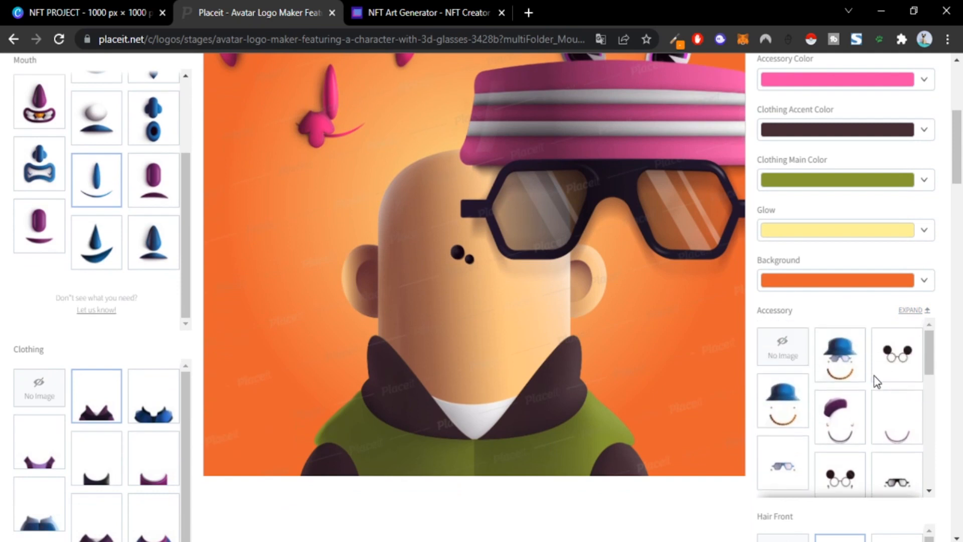
pyautogui.click(839, 356)
pyautogui.scroll(2, 806, 282)
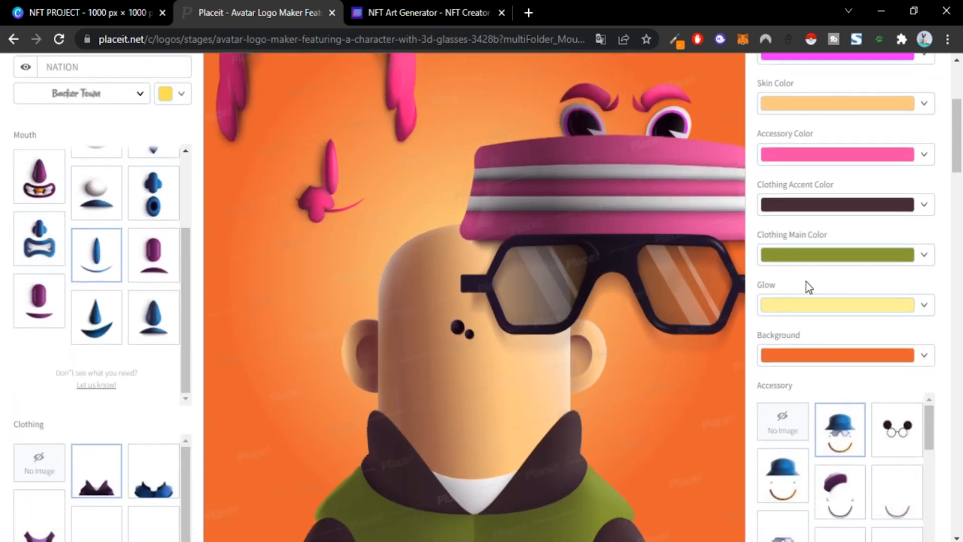
pyautogui.moveTo(551, 186); pyautogui.dragTo(580, 173)
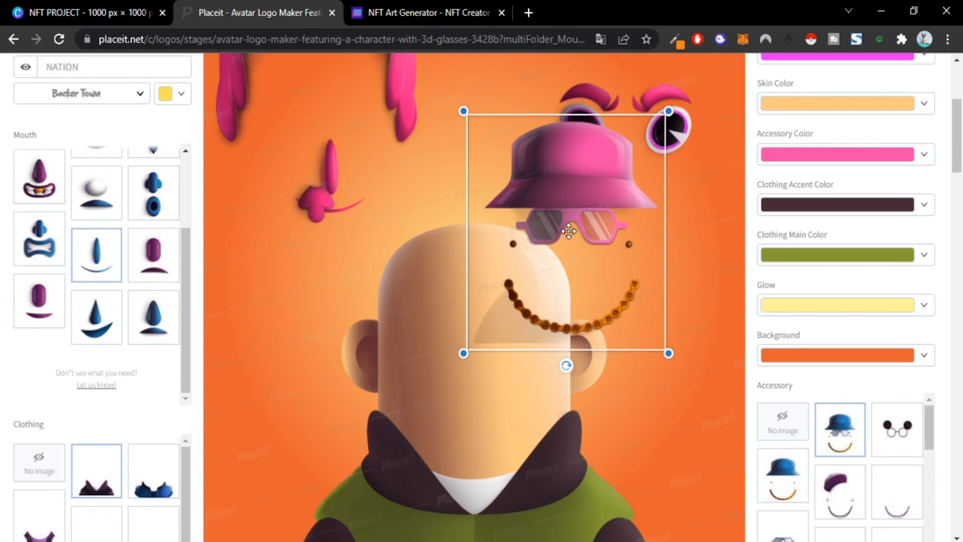
# - Switch to NFT Art Generator, open image 1 of the Lunettes layer in a new browser tab and place the Placeit tab beside it
pyautogui.click(393, 11)
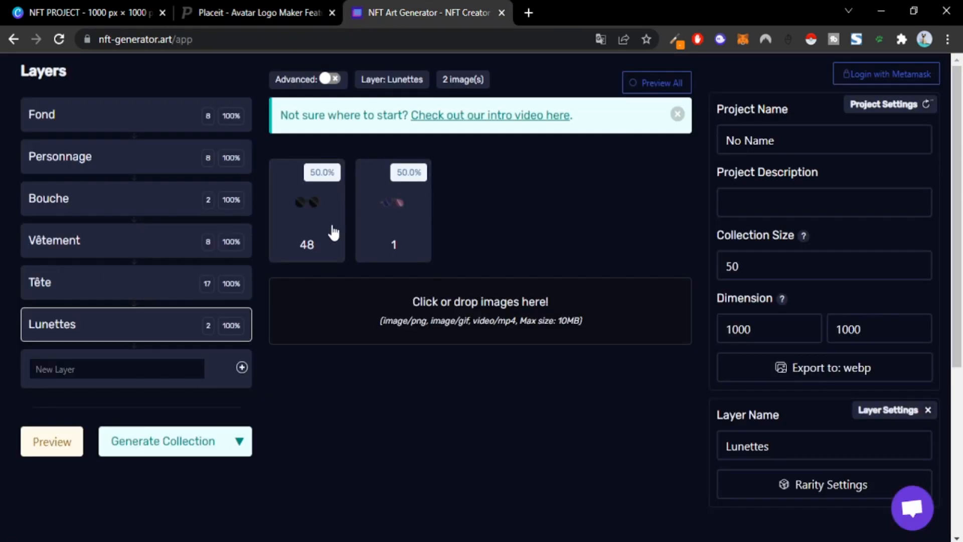
pyautogui.click(404, 216)
pyautogui.rightClick(406, 207)
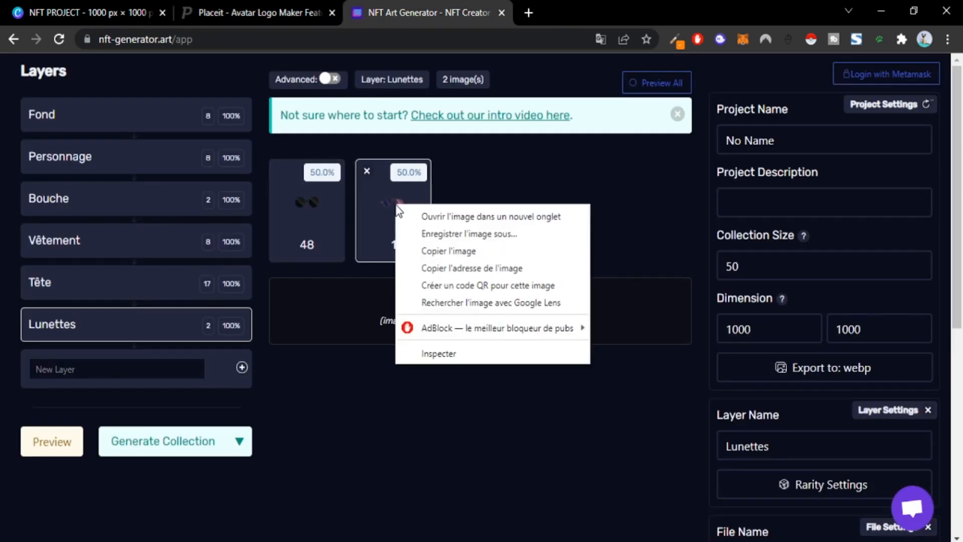
pyautogui.click(502, 216)
pyautogui.click(540, 4)
pyautogui.moveTo(303, 2); pyautogui.dragTo(411, 3)
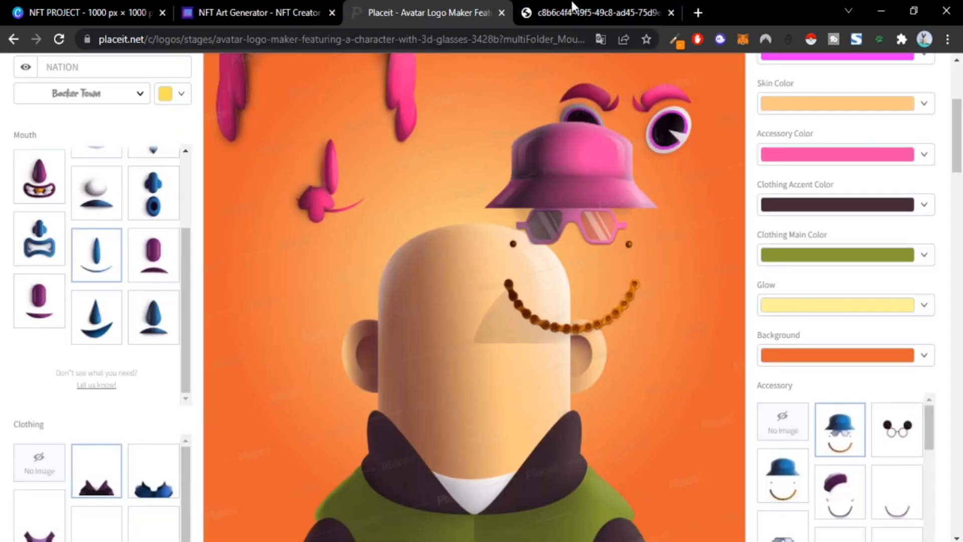
# - Move the bucket hat, glasses and chain accessory lower over the head and check the separate glasses image in its browser tab
pyautogui.moveTo(559, 185); pyautogui.dragTo(539, 246)
pyautogui.click(597, 13)
pyautogui.click(435, 13)
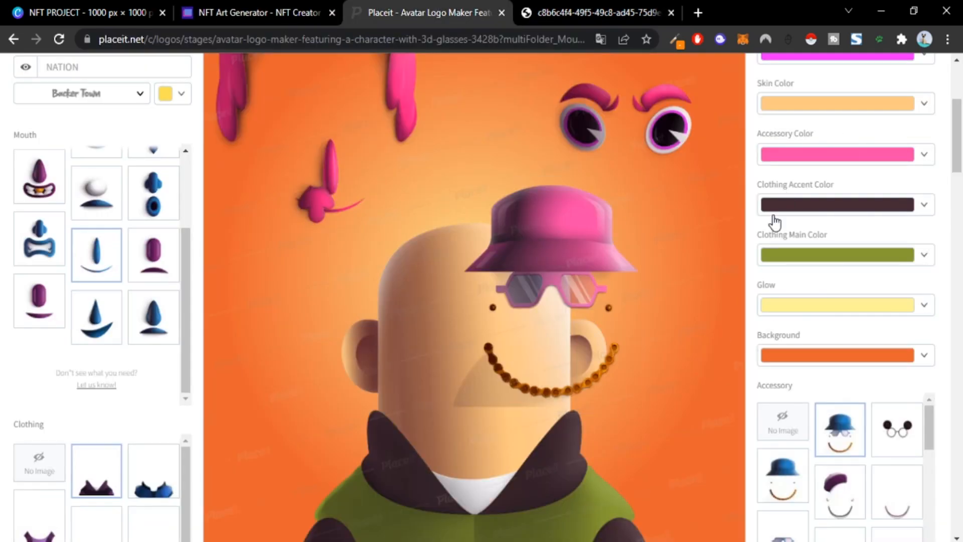
# - Set the avatar's accessory colour to black and compare its glasses with the separate glasses image
pyautogui.click(789, 162)
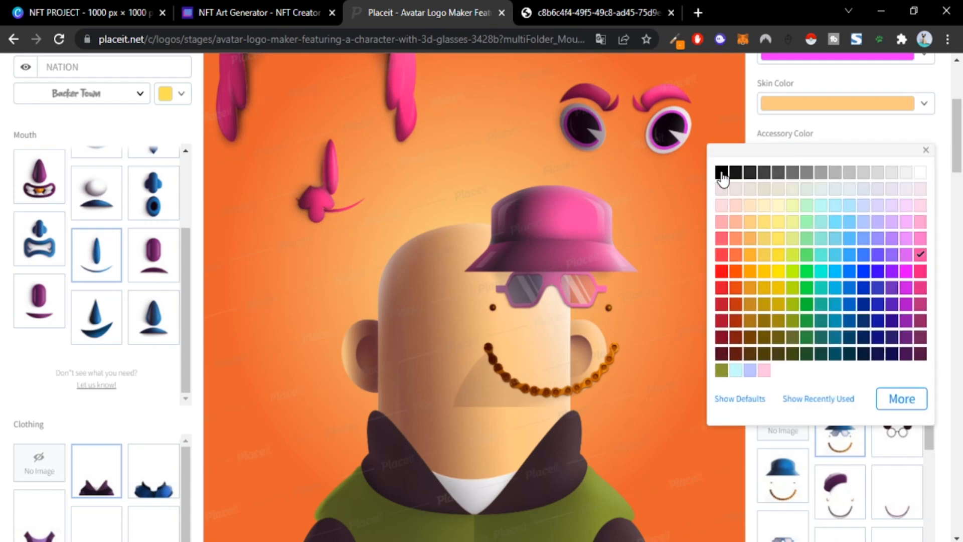
pyautogui.click(637, 2)
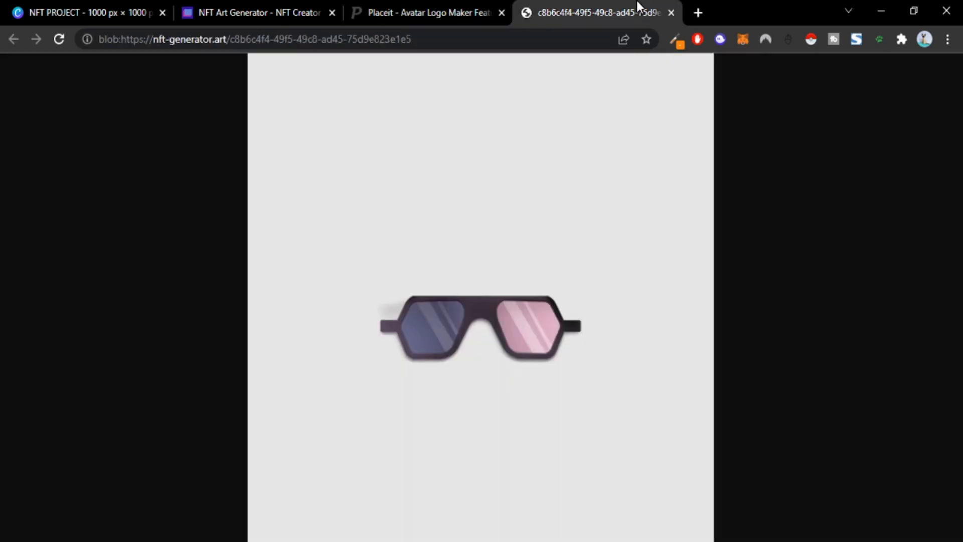
pyautogui.click(435, 7)
pyautogui.click(577, 12)
pyautogui.click(431, 12)
pyautogui.click(579, 15)
pyautogui.click(480, 3)
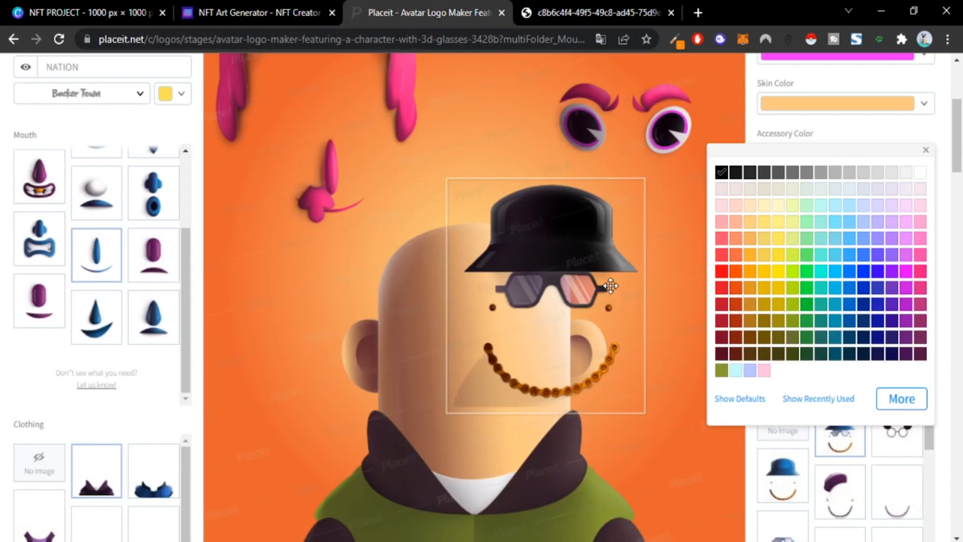
pyautogui.click(754, 470)
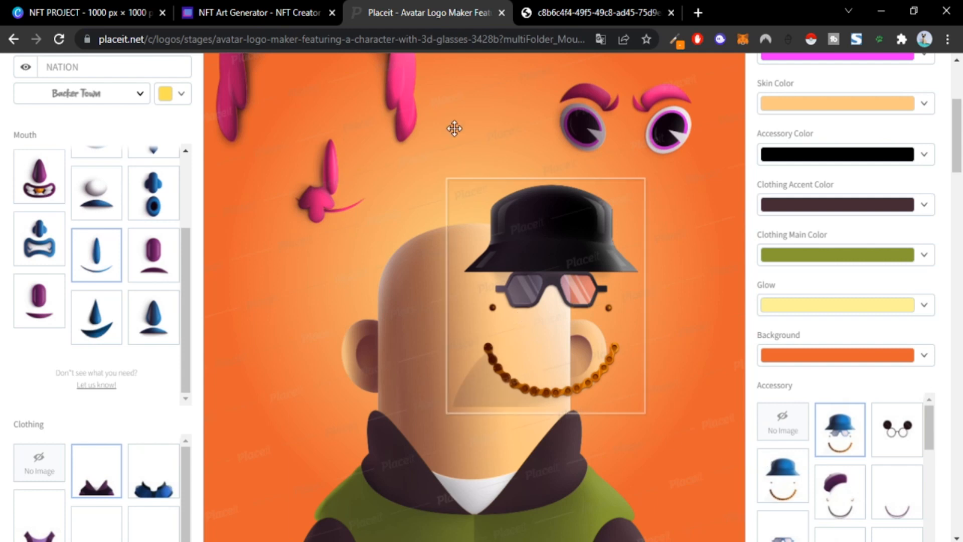
# - Switch to the Canva project, try shifting the yellow gradient on page 10 and view the yellow curly hair on page 18
pyautogui.click(133, 7)
pyautogui.moveTo(689, 514); pyautogui.dragTo(99, 513)
pyautogui.moveTo(361, 516); pyautogui.dragTo(441, 516)
pyautogui.click(245, 474)
pyautogui.click(492, 329)
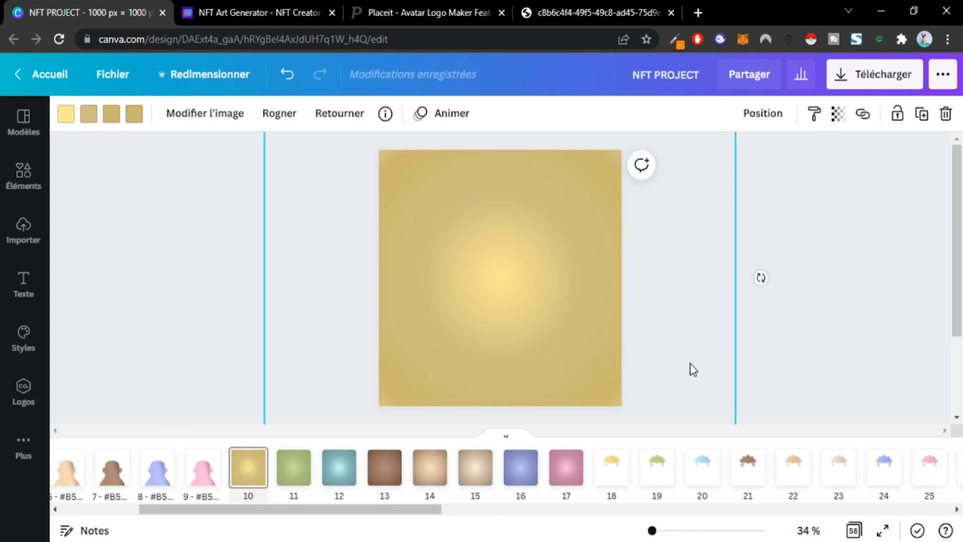
pyautogui.moveTo(506, 247)
pyautogui.mouseDown()
pyautogui.moveTo(618, 326)
pyautogui.moveTo(609, 338)
pyautogui.moveTo(510, 269)
pyautogui.moveTo(513, 253)
pyautogui.moveTo(482, 269)
pyautogui.moveTo(497, 253)
pyautogui.mouseUp()
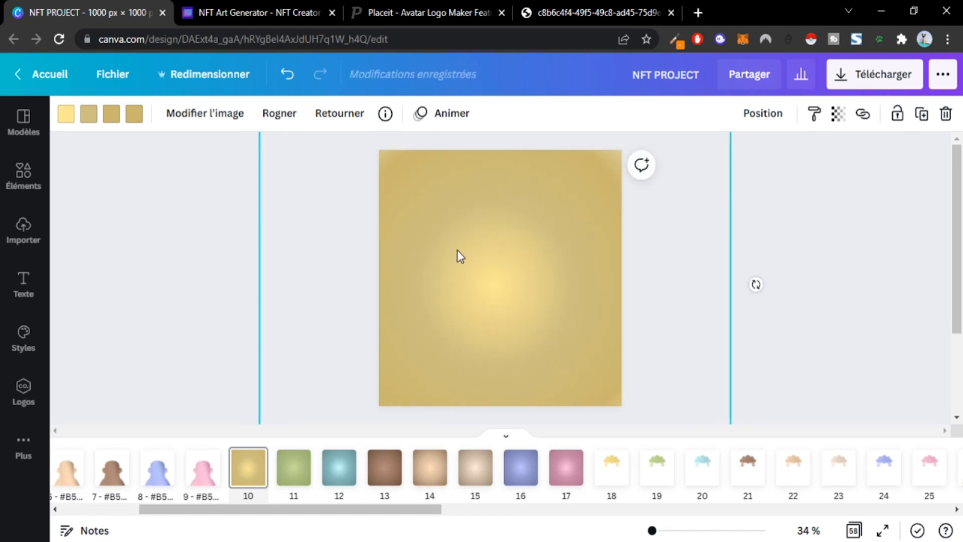
pyautogui.moveTo(455, 349)
pyautogui.mouseDown()
pyautogui.moveTo(473, 338)
pyautogui.moveTo(458, 337)
pyautogui.mouseUp()
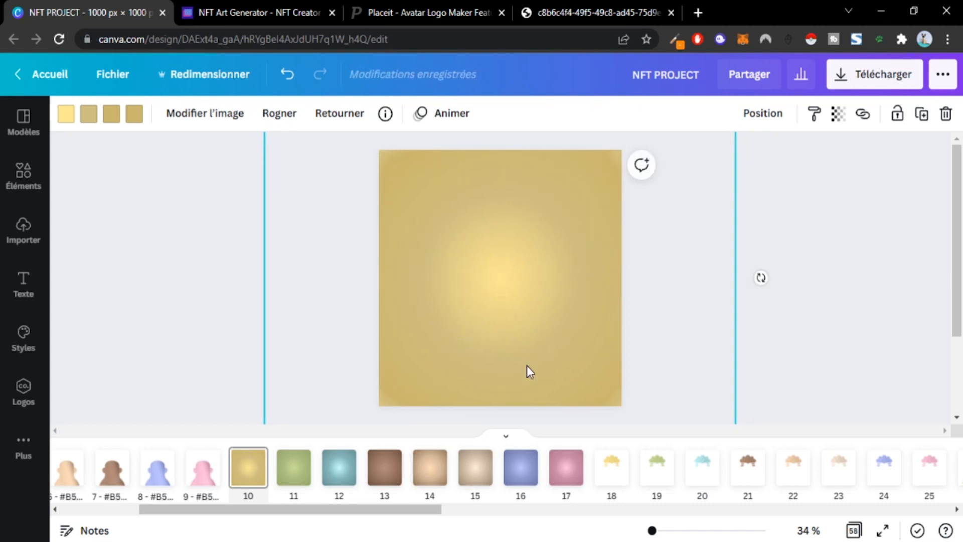
pyautogui.moveTo(413, 510); pyautogui.dragTo(504, 515)
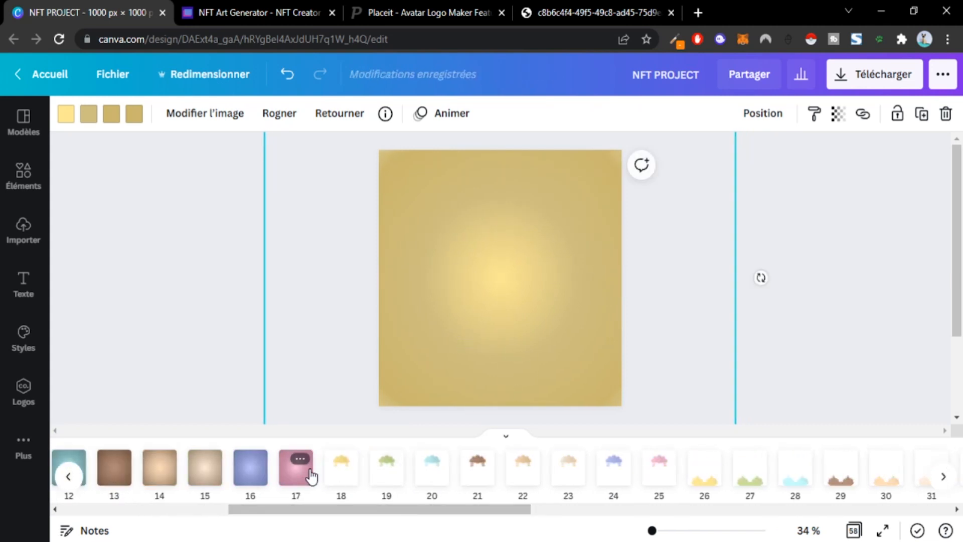
pyautogui.click(337, 468)
# - Switch to the Placeit avatar and choose the curly hair with striped sides as the front hair
pyautogui.click(373, 20)
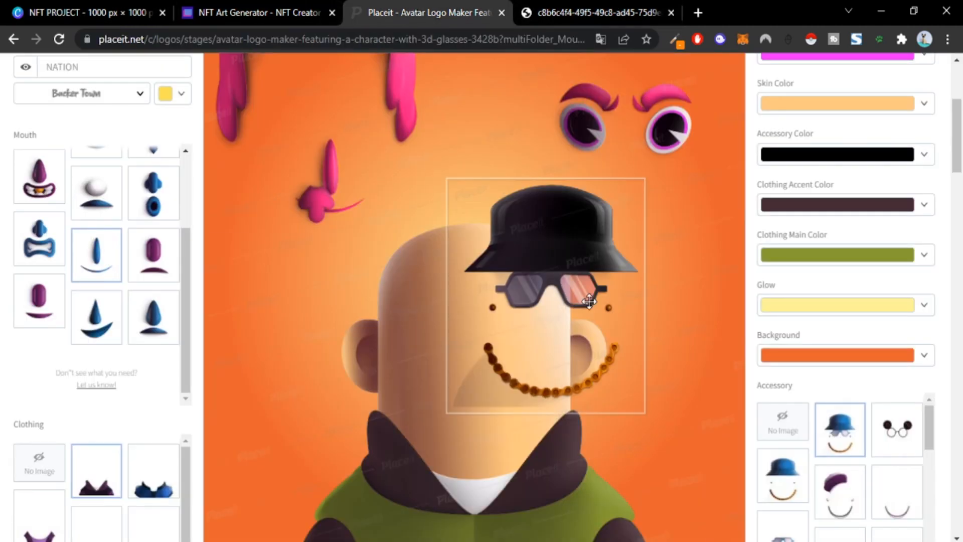
pyautogui.scroll(-10, 94, 401)
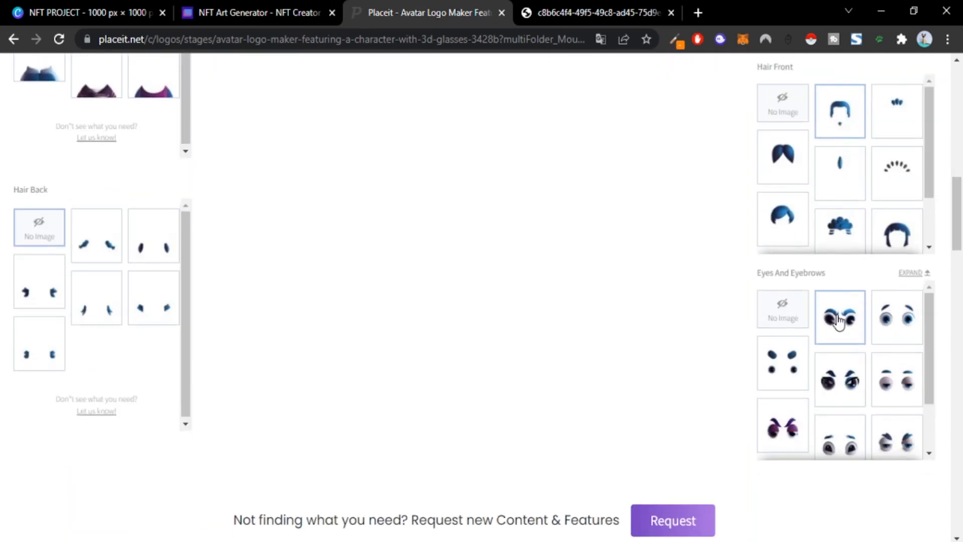
pyautogui.scroll(5, 726, 318)
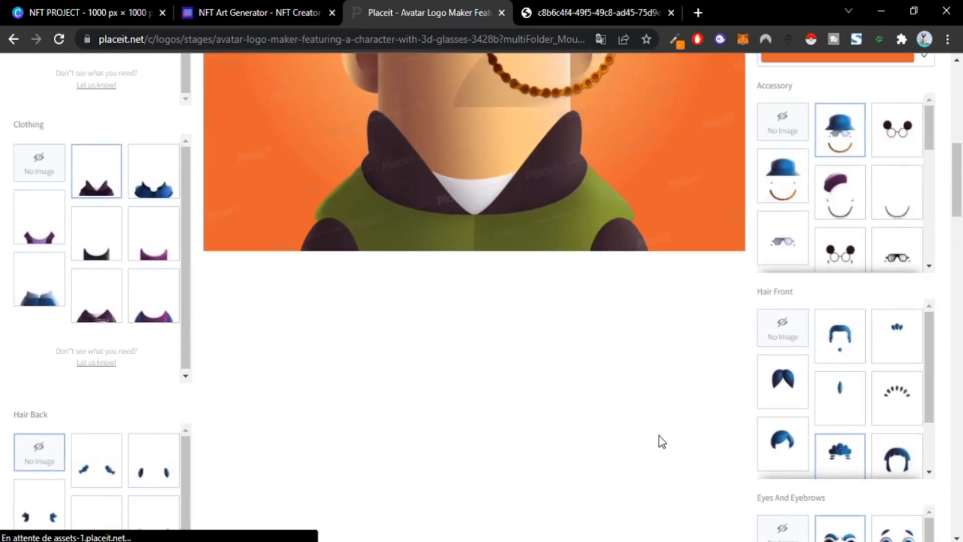
pyautogui.rightClick(835, 455)
pyautogui.click(828, 306)
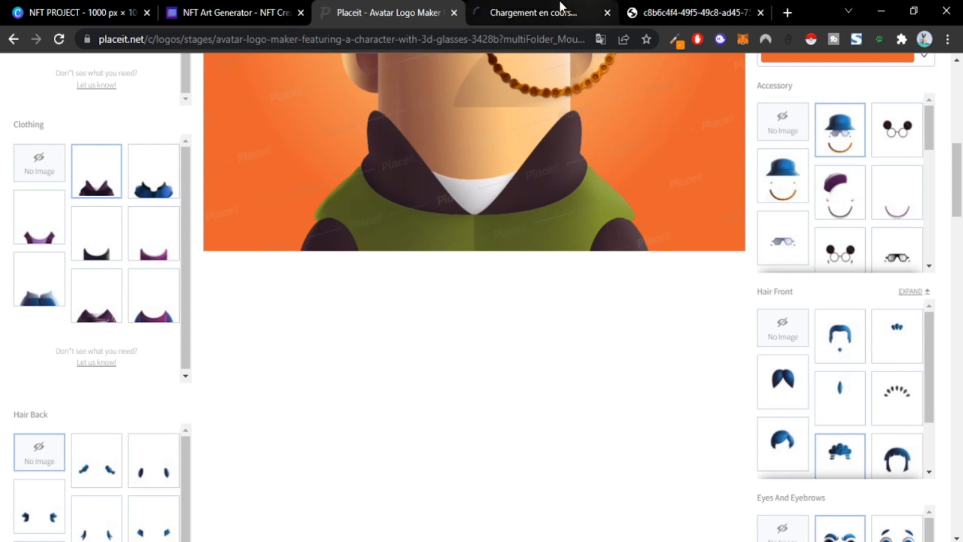
pyautogui.click(552, 10)
pyautogui.click(607, 13)
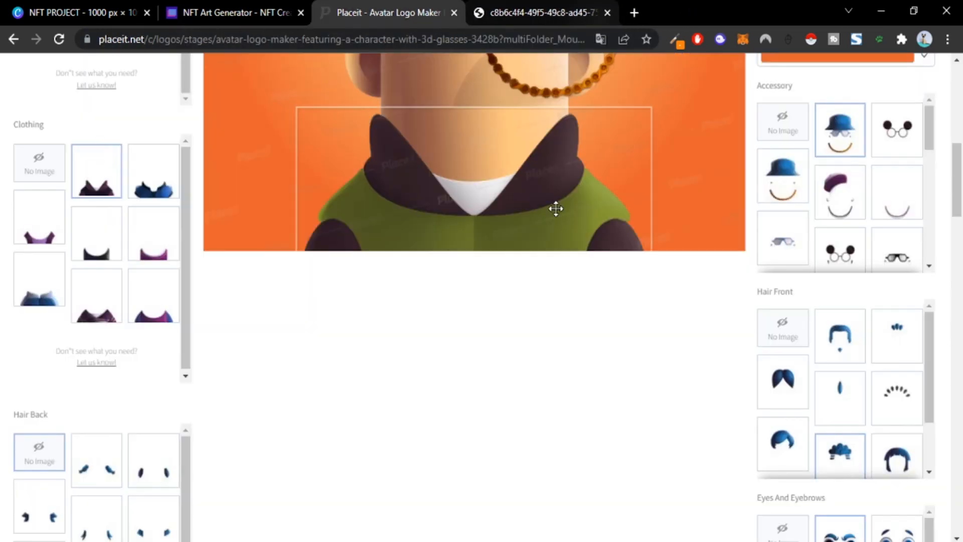
# - Move the pink curly hair above the head, between the nose and the eyes
pyautogui.scroll(5, 576, 146)
pyautogui.click(397, 230)
pyautogui.moveTo(398, 230); pyautogui.dragTo(478, 222)
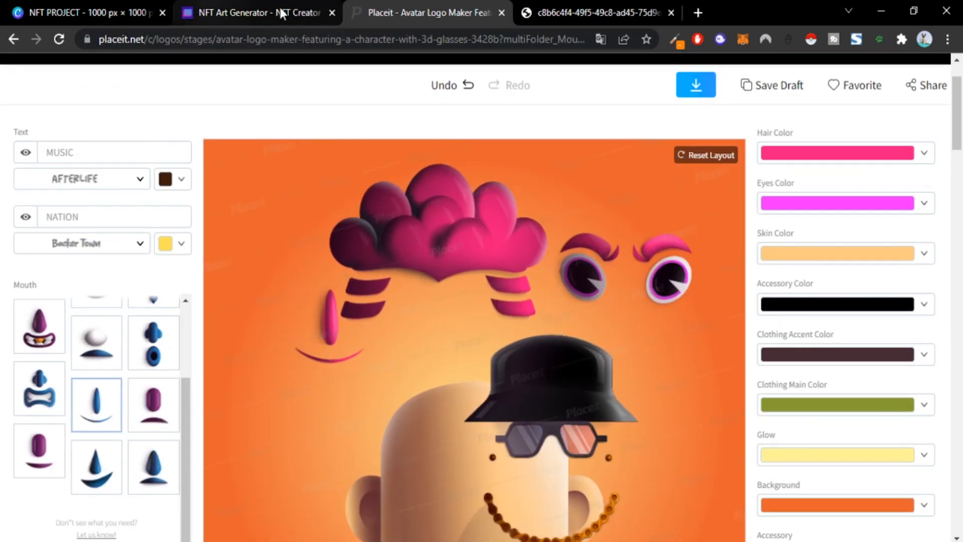
# - Switch to NFT Art Generator and open image 25 of the Tête layer in a new browser tab
pyautogui.click(251, 13)
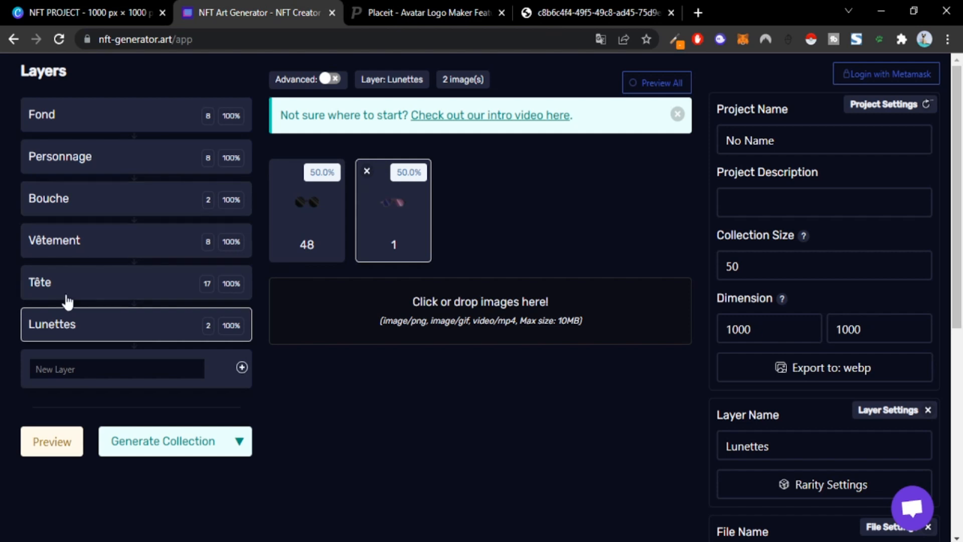
pyautogui.click(81, 296)
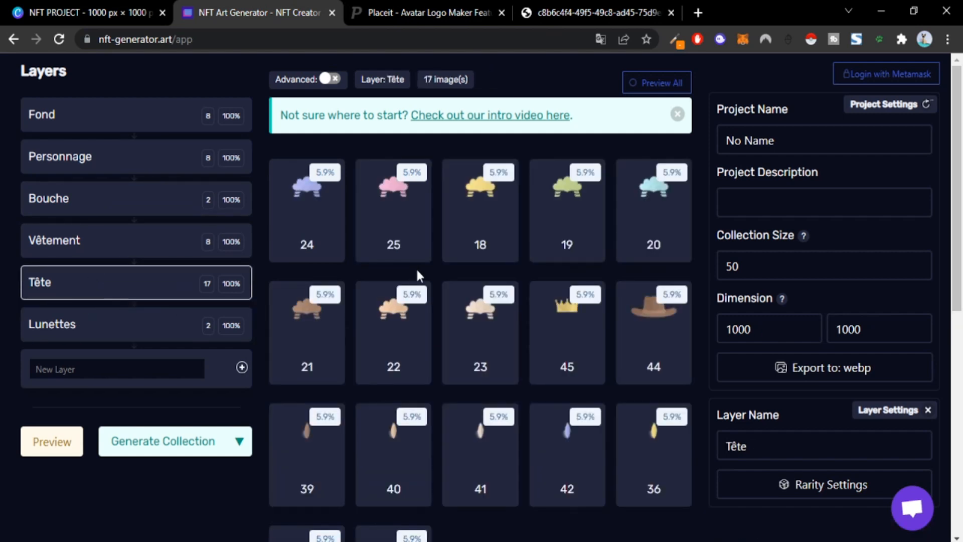
pyautogui.rightClick(389, 201)
pyautogui.click(426, 203)
# - Compare the pastel pink curly hair image with the original curly hair on the Placeit avatar
pyautogui.click(386, 12)
pyautogui.click(528, 13)
pyautogui.click(427, 7)
pyautogui.click(534, 10)
pyautogui.click(423, 3)
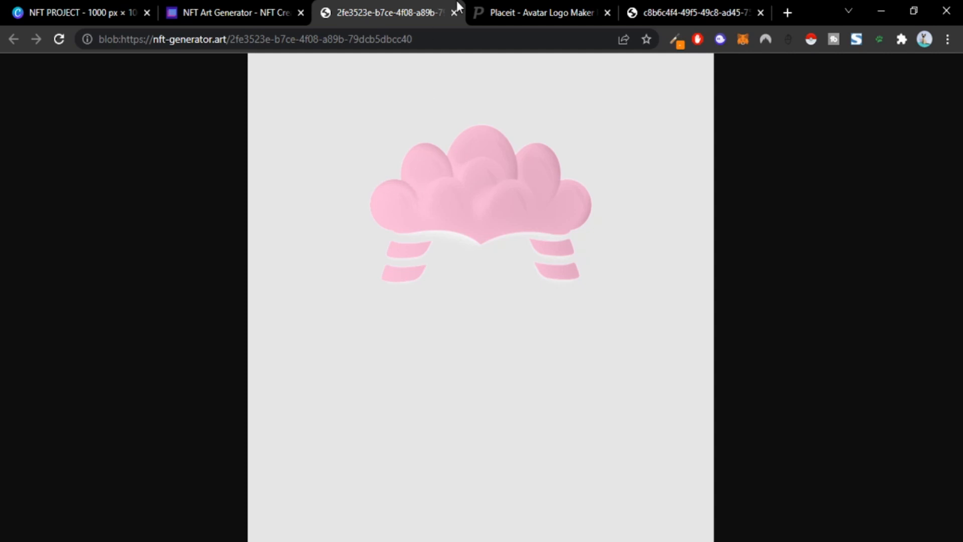
pyautogui.click(492, 5)
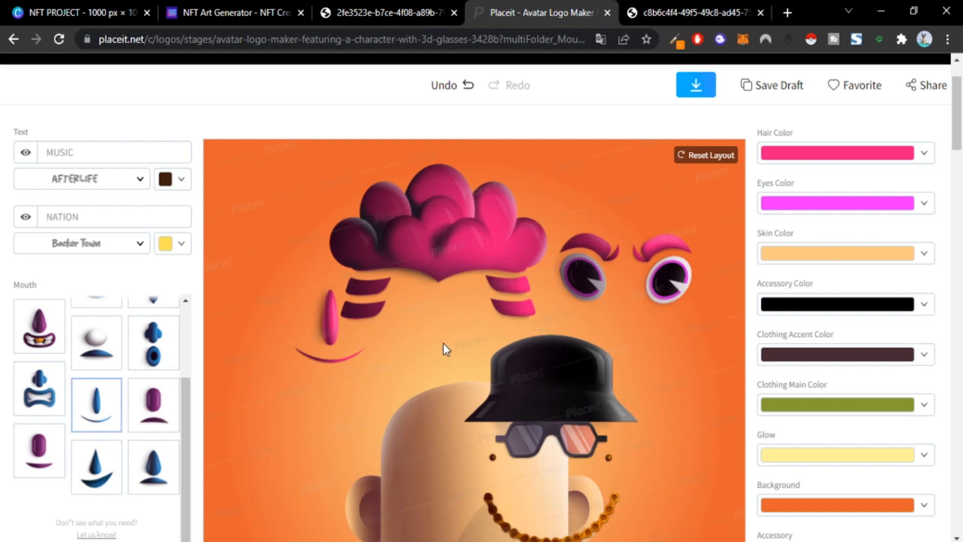
# - Switch to the Canva project and view the clothing on pages 28 and 32 and the brown hair tuft on page 39
pyautogui.click(83, 5)
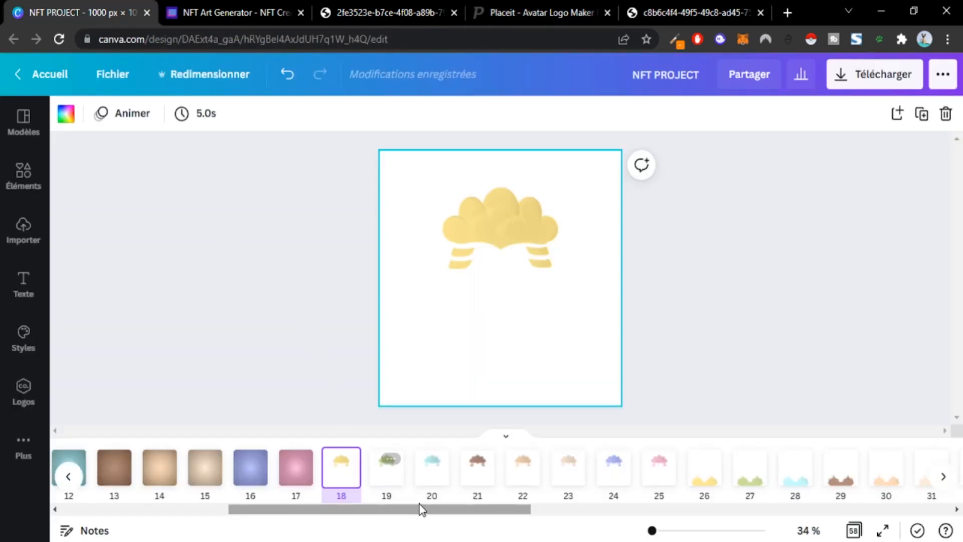
pyautogui.moveTo(423, 511); pyautogui.dragTo(573, 512)
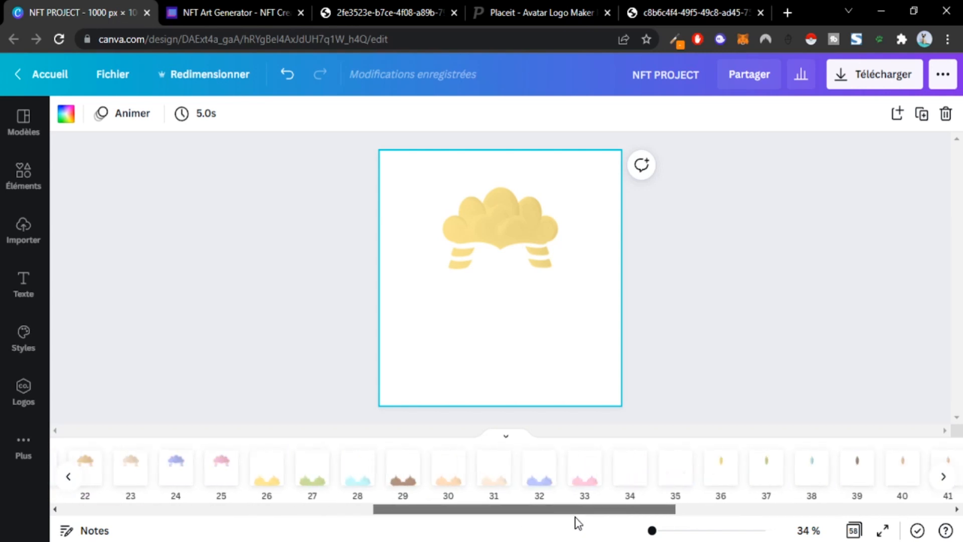
pyautogui.click(363, 475)
pyautogui.click(544, 474)
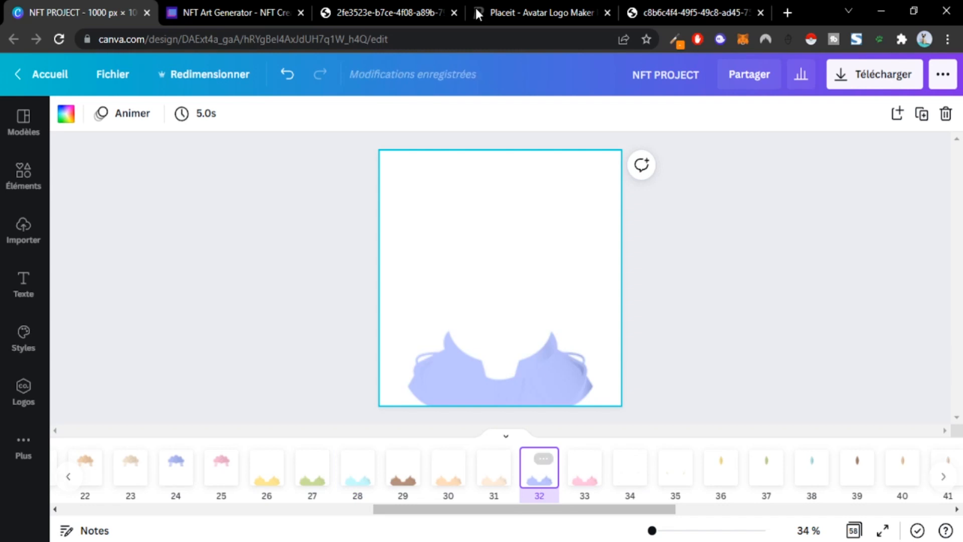
pyautogui.moveTo(567, 511); pyautogui.dragTo(671, 517)
pyautogui.click(481, 469)
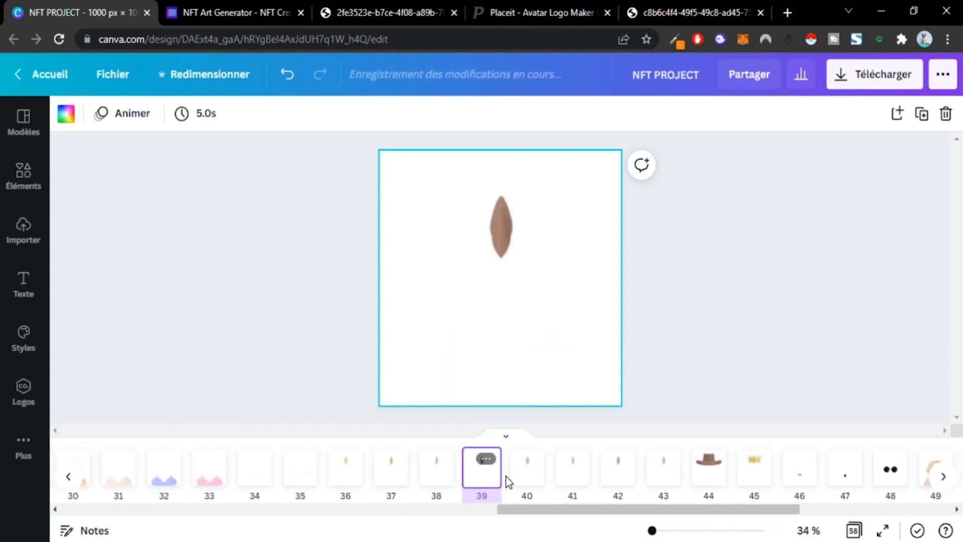
# - Switch to the Placeit avatar, choose the single pointed tuft as the front hair and select it on the canvas
pyautogui.click(495, 5)
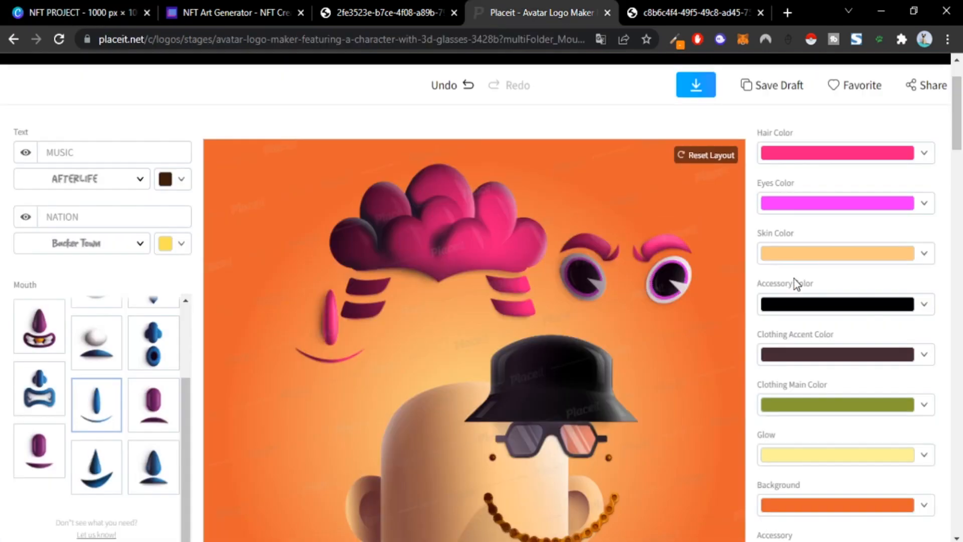
pyautogui.scroll(-3, 464, 309)
pyautogui.scroll(-3, 146, 340)
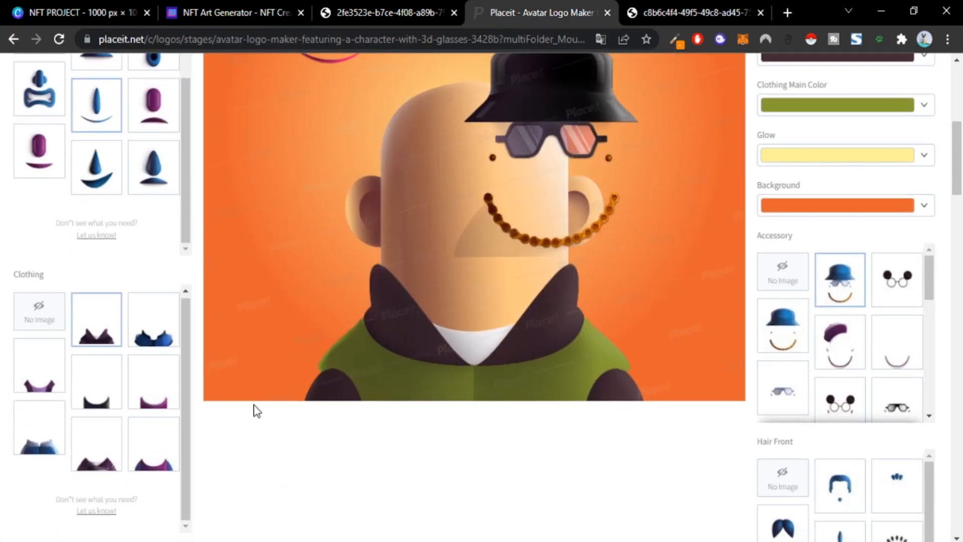
pyautogui.scroll(-5, 335, 409)
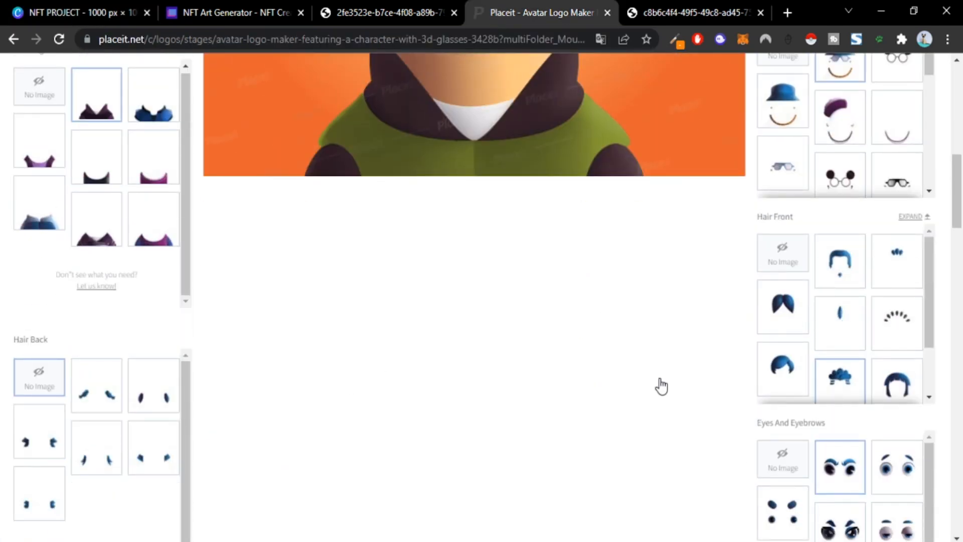
pyautogui.scroll(10, 597, 345)
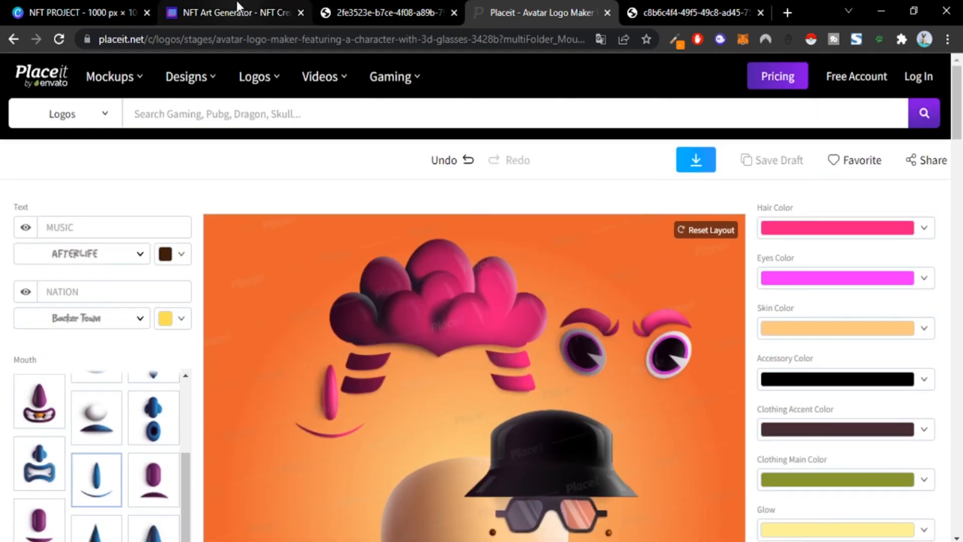
pyautogui.click(423, 281)
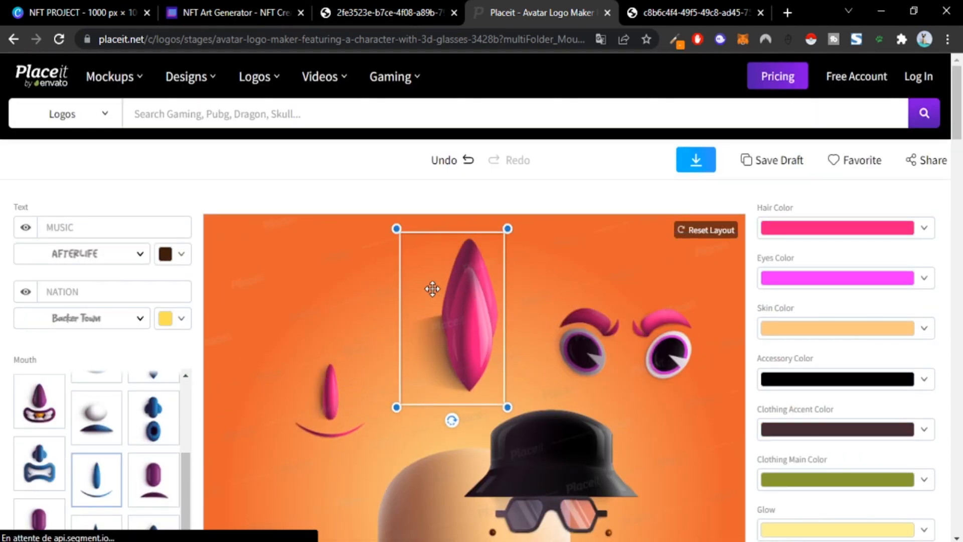
# - Switch to NFT Art Generator, look through the Tête layer and select the cowboy hat image 44 and crown image 45
pyautogui.click(220, 12)
pyautogui.scroll(-5, 432, 301)
pyautogui.scroll(5, 413, 346)
pyautogui.click(676, 312)
pyautogui.click(571, 327)
# - Switch to the Canva project and view the brown cowboy hat on page 44 and the bare character on page 49
pyautogui.click(114, 12)
pyautogui.click(316, 251)
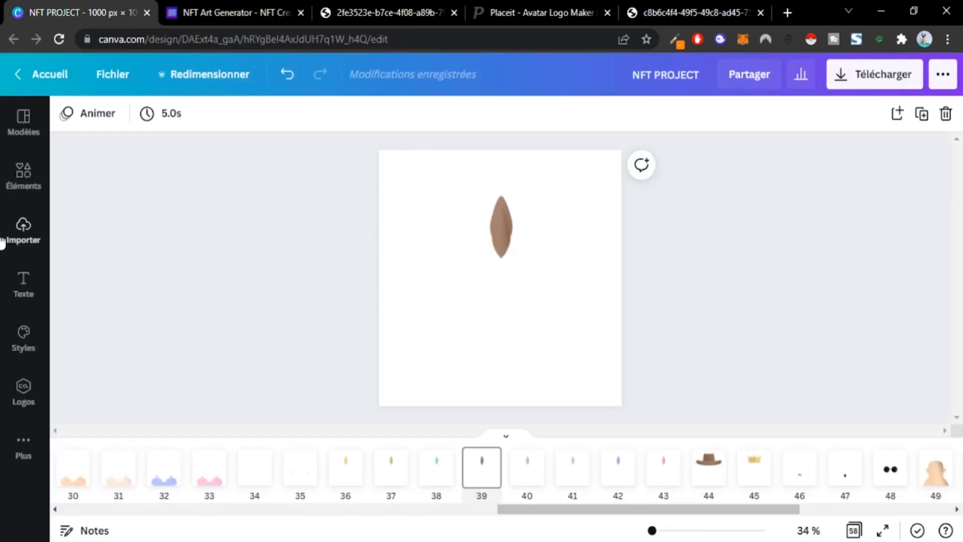
pyautogui.click(719, 473)
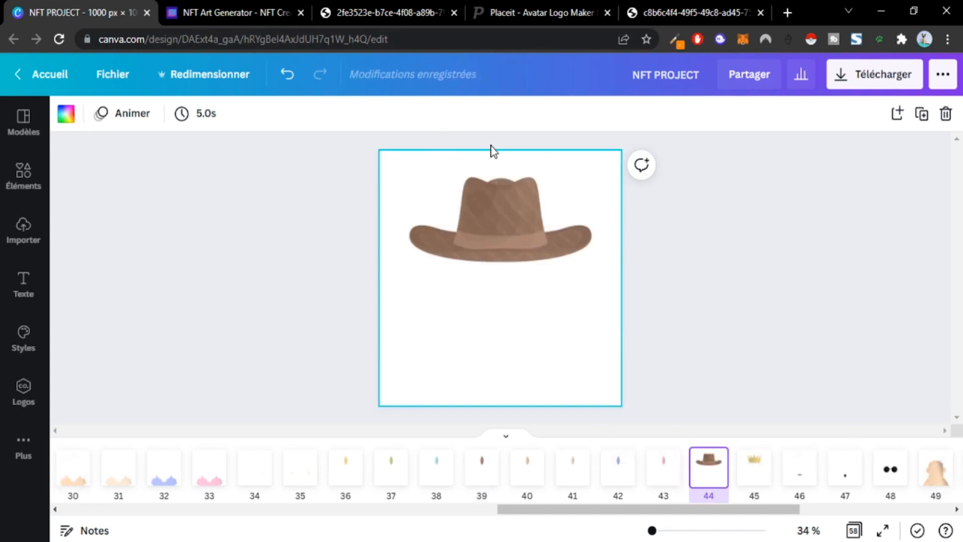
pyautogui.click(504, 228)
pyautogui.moveTo(531, 198); pyautogui.dragTo(434, 234)
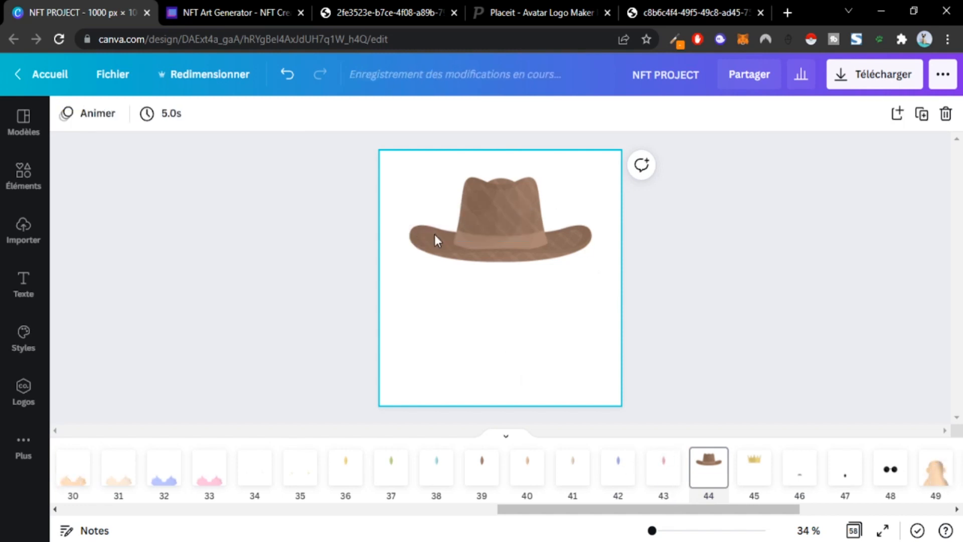
pyautogui.moveTo(702, 511); pyautogui.dragTo(784, 512)
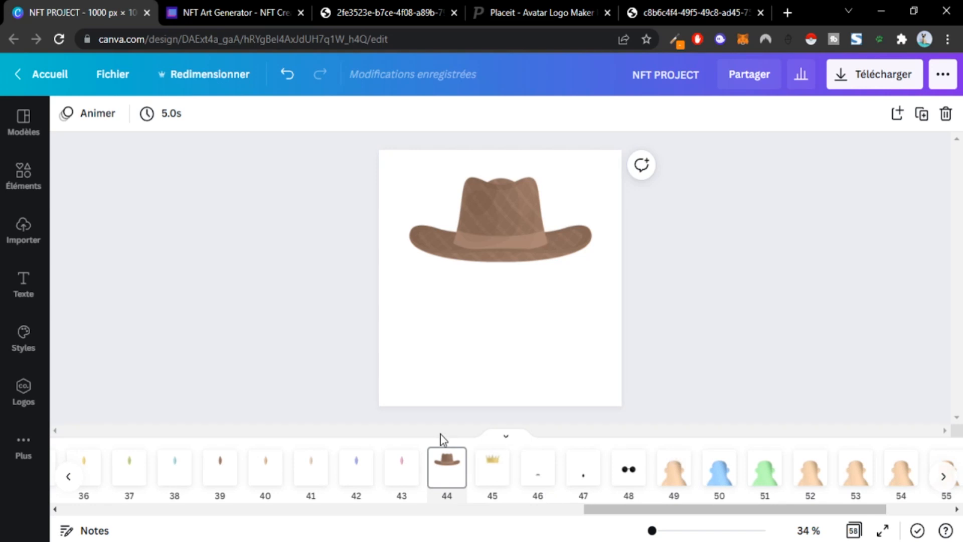
pyautogui.click(672, 471)
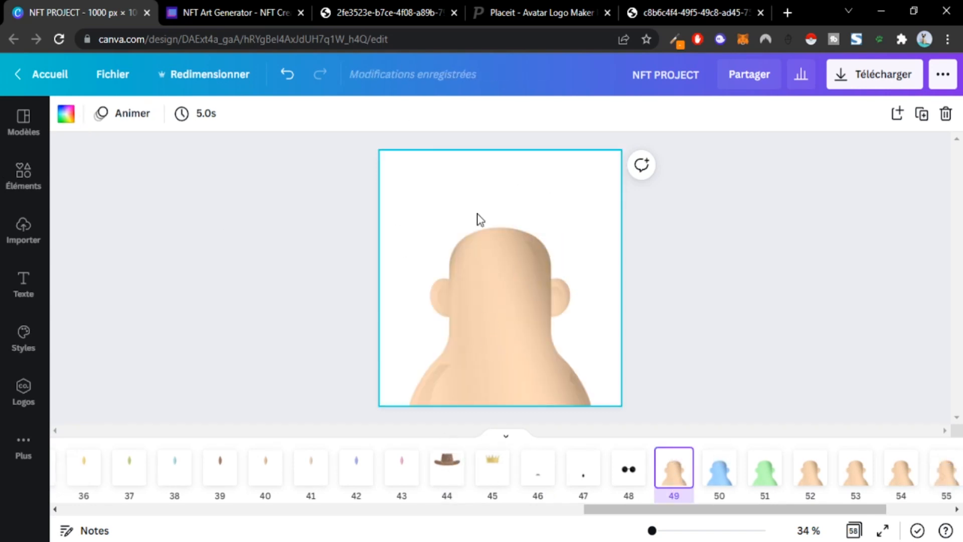
# - Switch to NFT Art Generator and preview an avatar combined from the layers
pyautogui.click(514, 3)
pyautogui.click(236, 6)
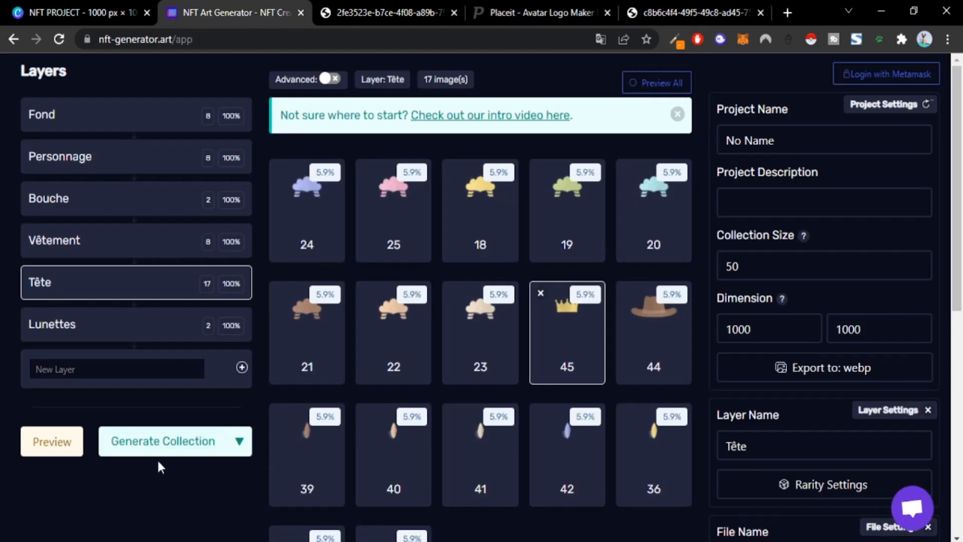
pyautogui.click(75, 446)
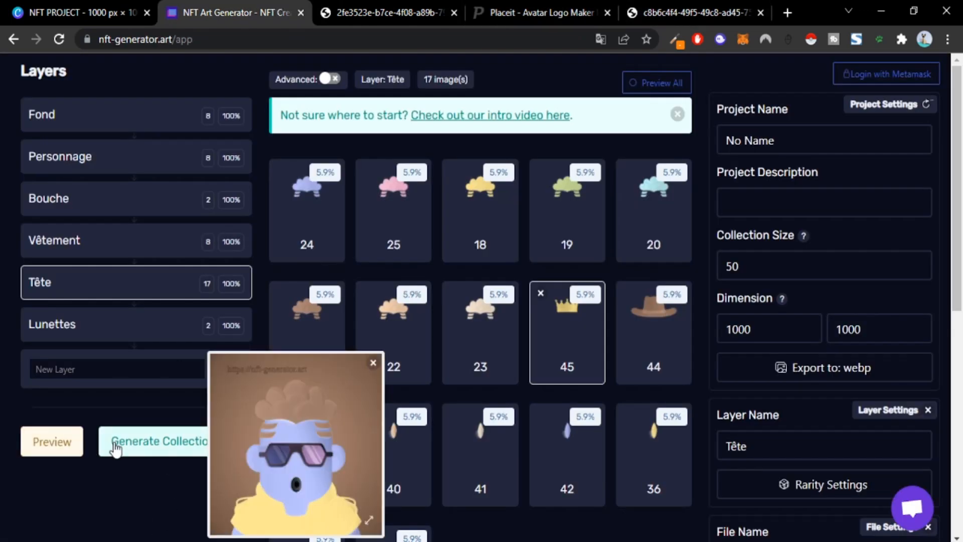
# - Enlarge the avatar preview, generate a series of random layer combinations to view, and close the preview
pyautogui.click(368, 520)
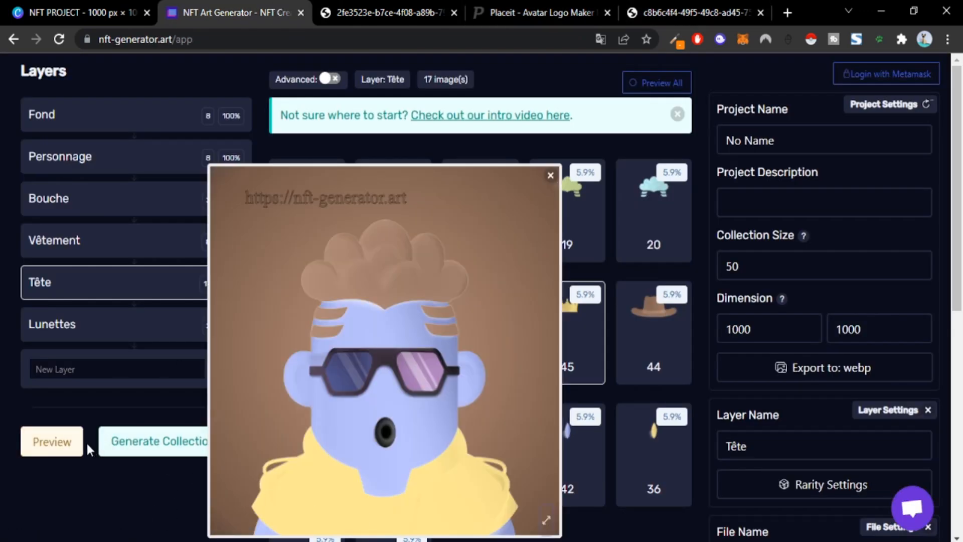
pyautogui.click(63, 442)
pyautogui.click(62, 443)
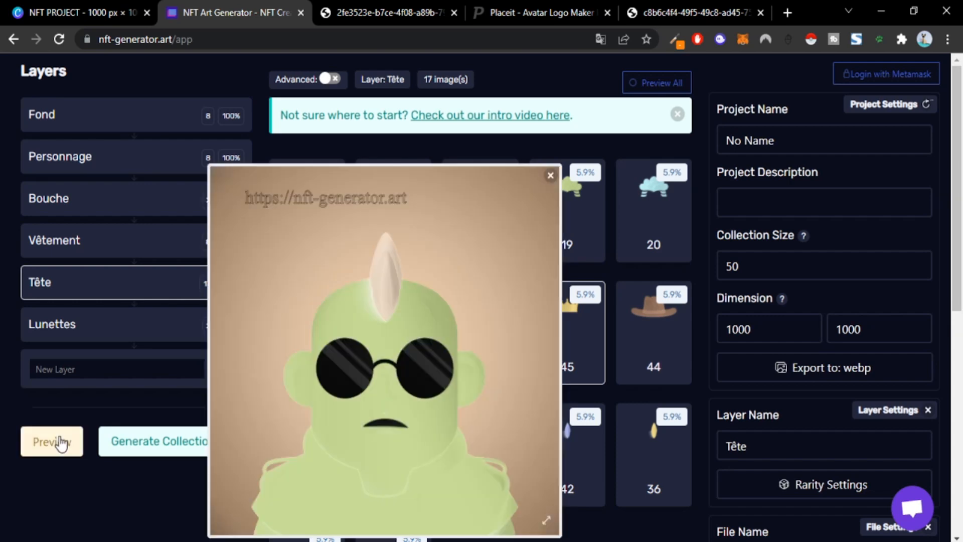
pyautogui.click(61, 443)
pyautogui.click(61, 443)
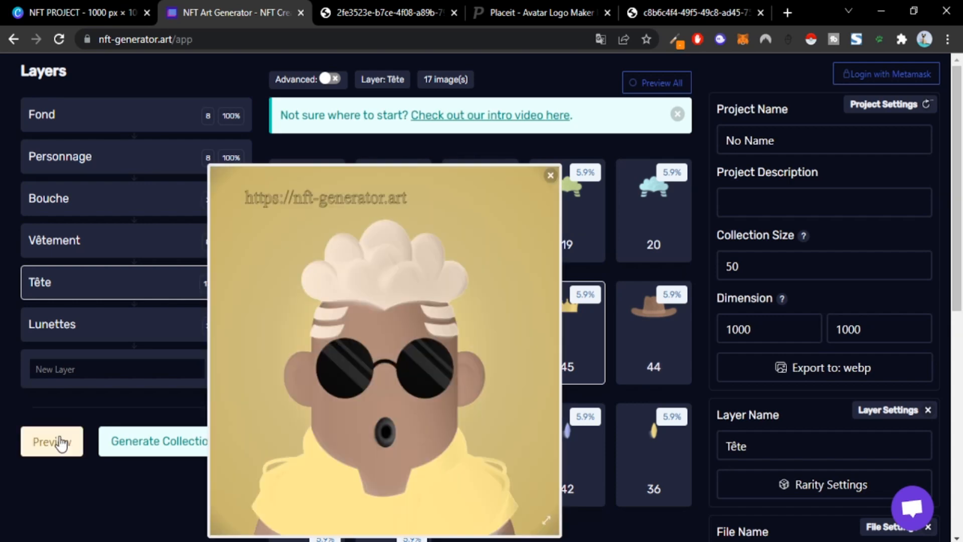
pyautogui.click(61, 444)
pyautogui.click(60, 444)
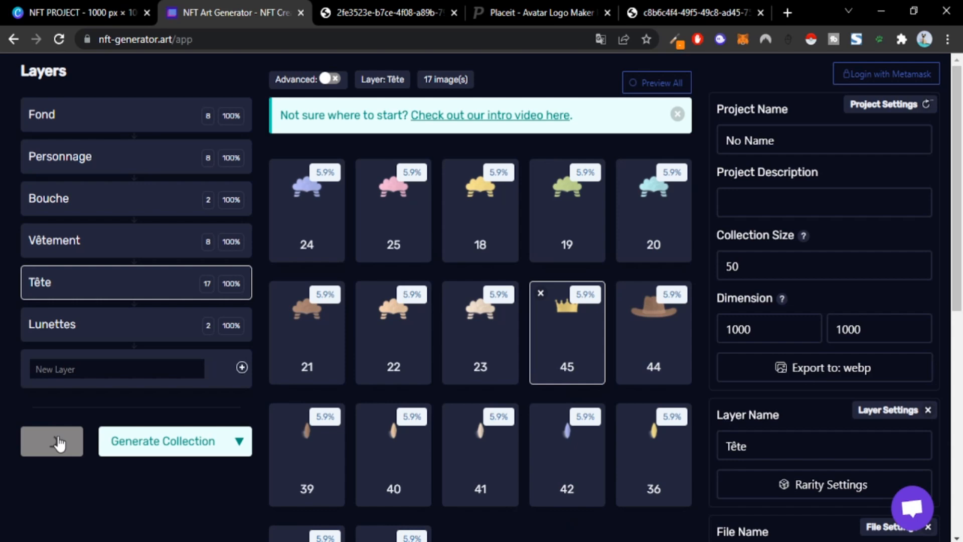
pyautogui.click(60, 443)
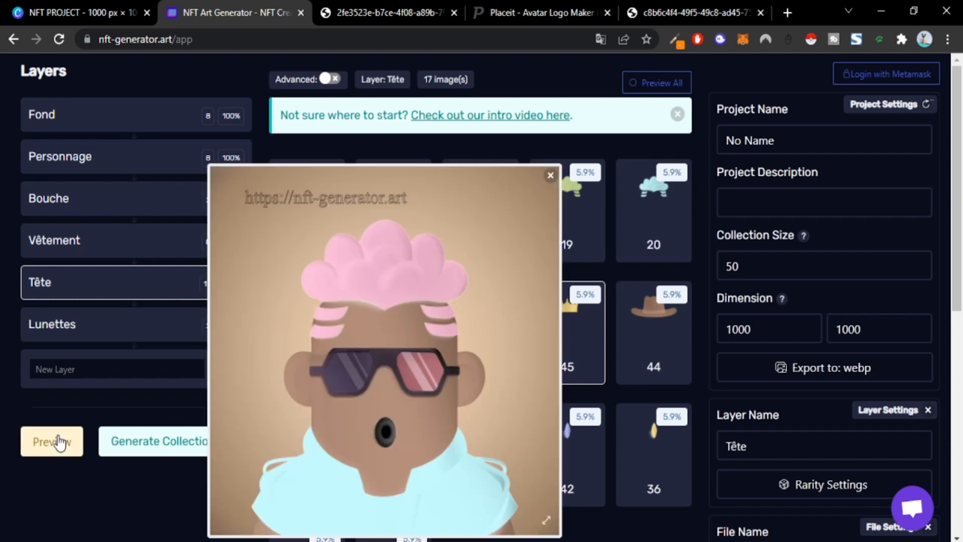
pyautogui.click(60, 444)
pyautogui.click(58, 436)
pyautogui.click(58, 435)
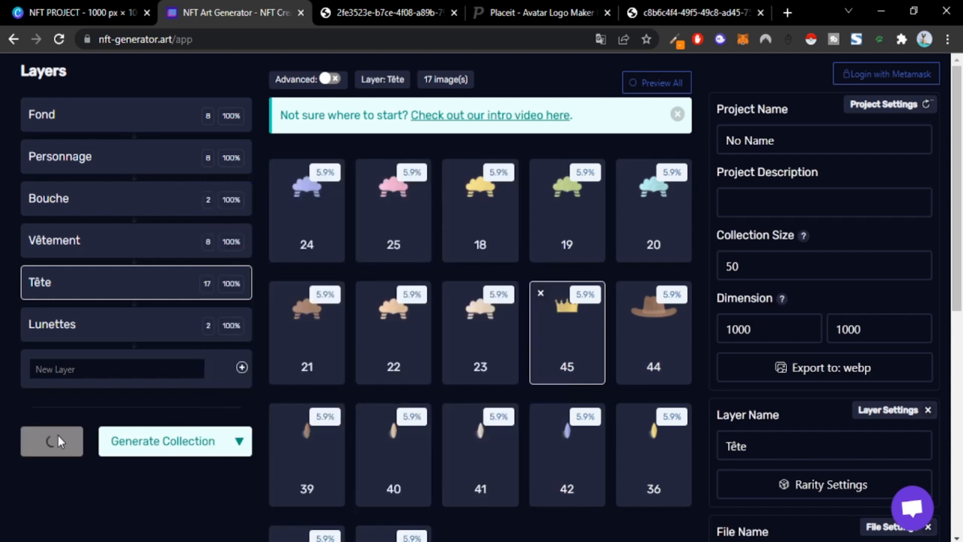
pyautogui.click(58, 435)
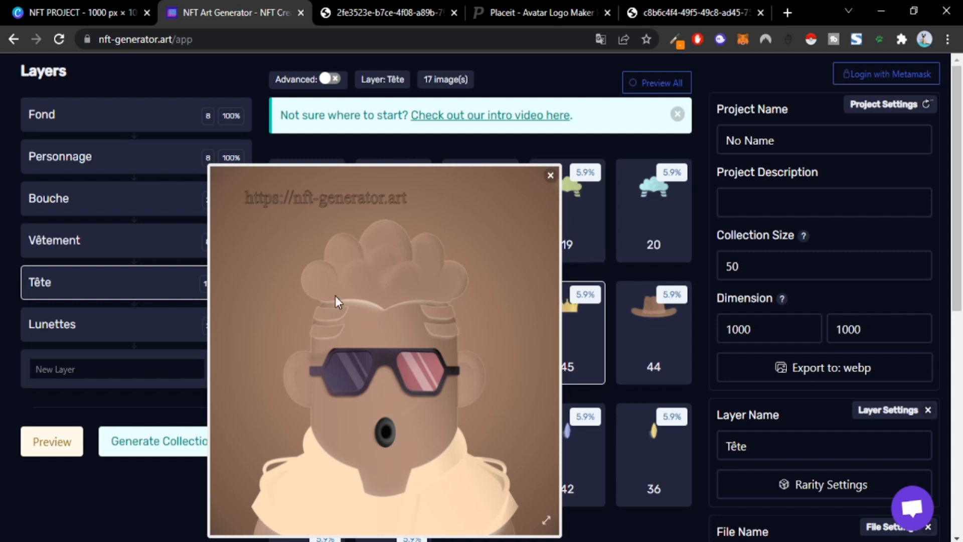
pyautogui.scroll(-2, 624, 340)
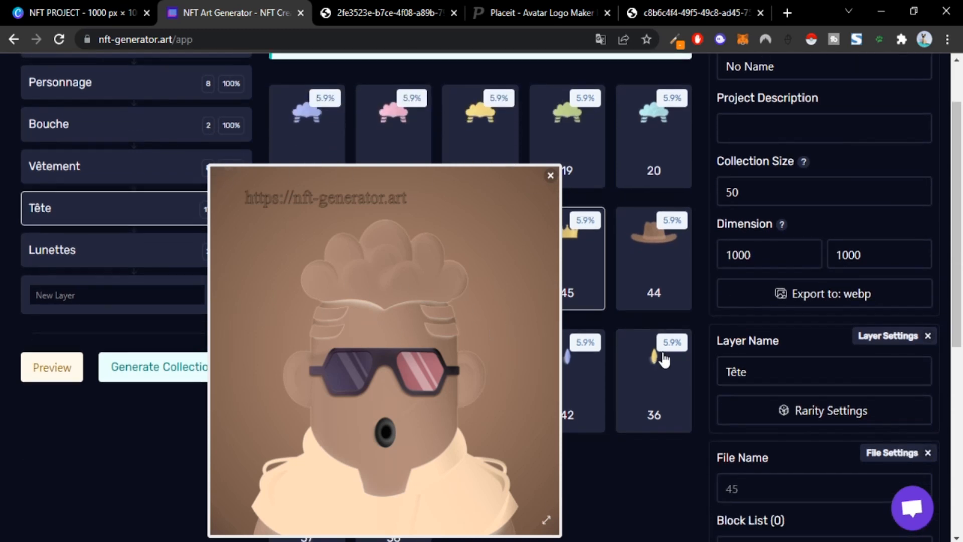
pyautogui.scroll(2, 661, 358)
pyautogui.click(80, 442)
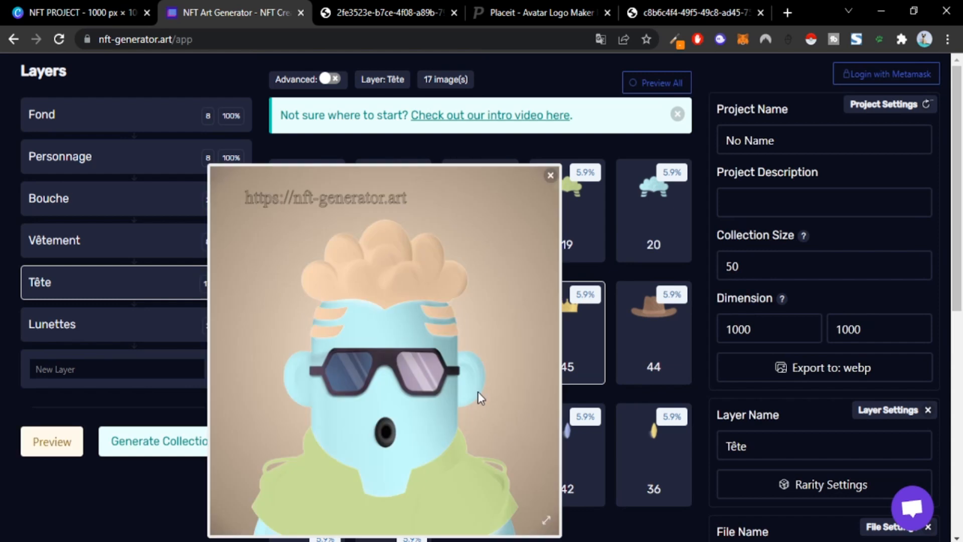
pyautogui.click(551, 176)
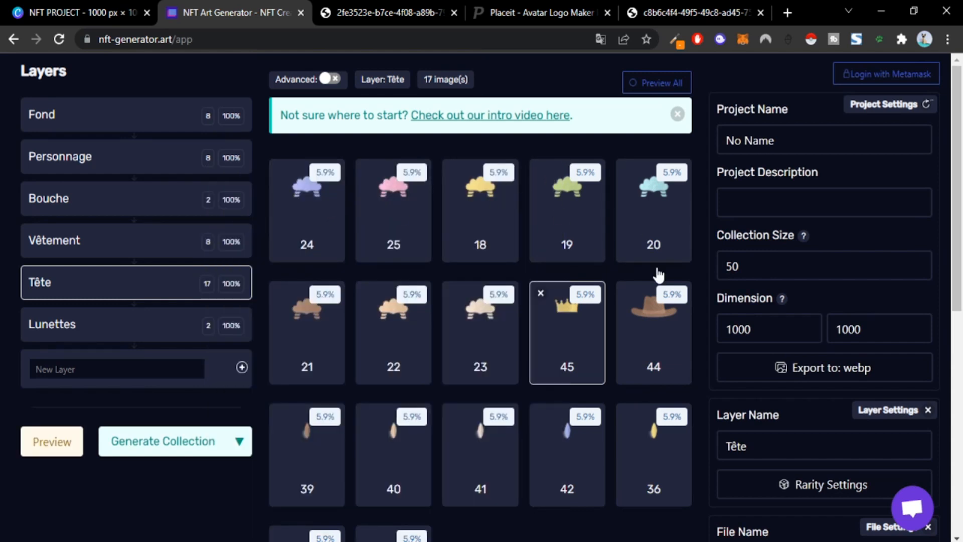
# - Open the Bouche layer, select mouth images 46 and 47 in turn, and open the layer's rarity settings
pyautogui.click(173, 210)
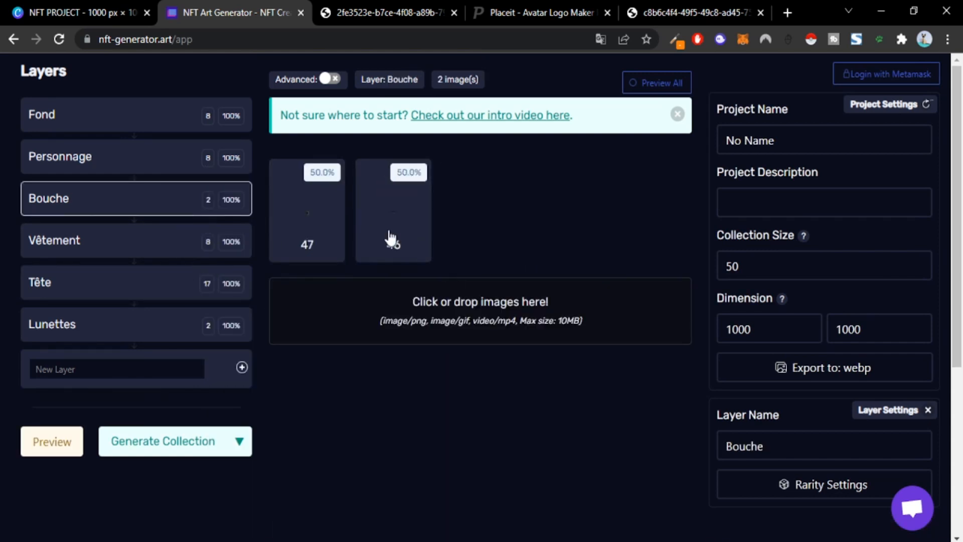
pyautogui.click(395, 212)
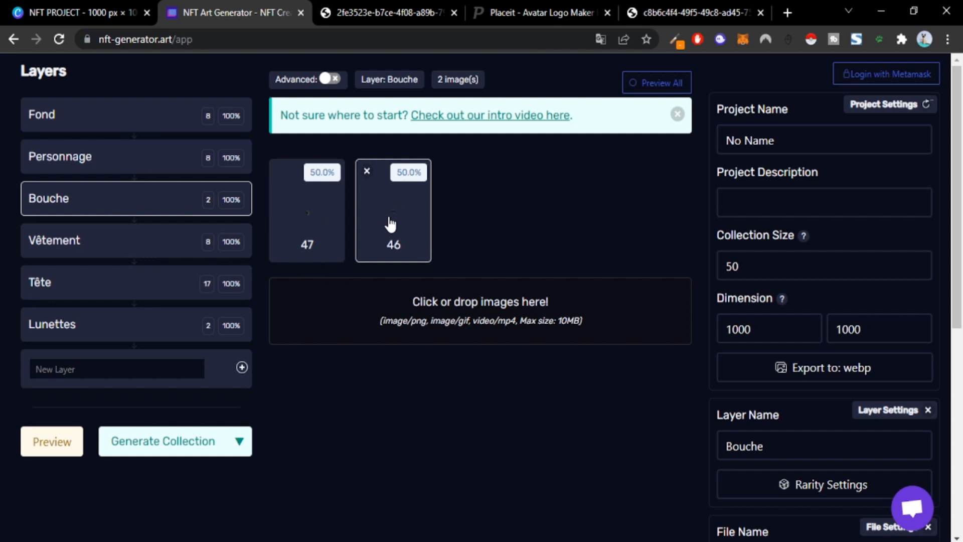
pyautogui.click(328, 216)
pyautogui.scroll(-3, 625, 305)
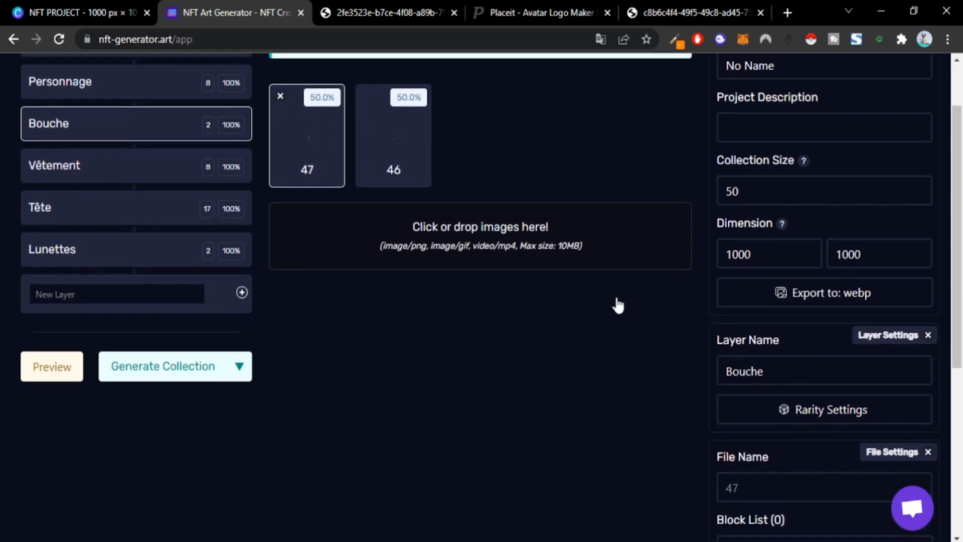
pyautogui.scroll(2, 602, 301)
pyautogui.click(804, 420)
# - Try a Bouche layer rarity of 50.8% with image 47 at 26.47%, and return them to 100% and about 49.5%
pyautogui.moveTo(571, 245); pyautogui.dragTo(456, 256)
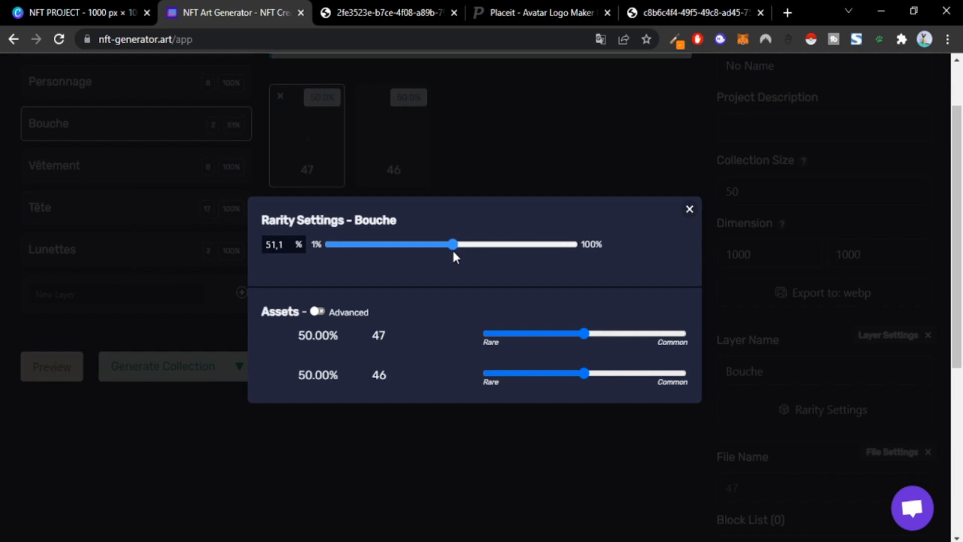
pyautogui.moveTo(588, 335); pyautogui.dragTo(522, 336)
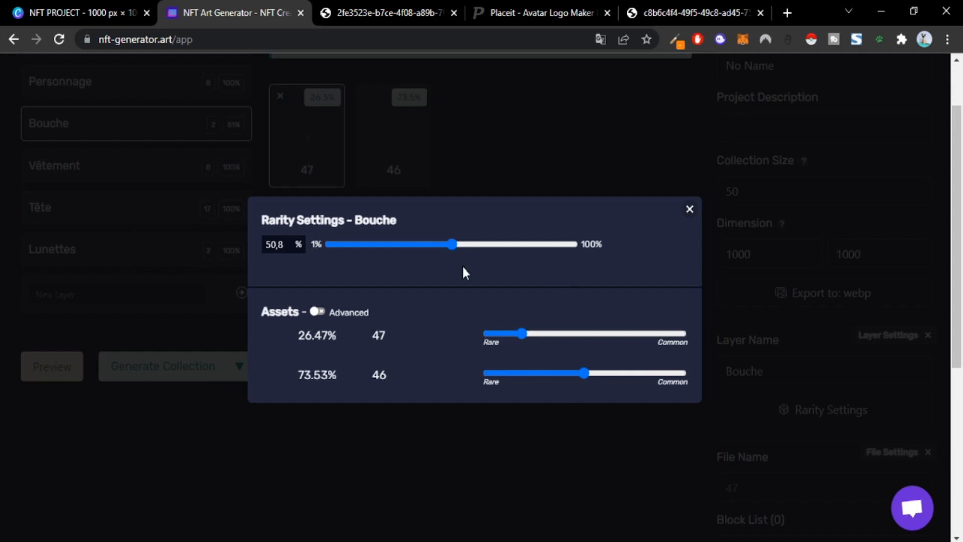
pyautogui.moveTo(451, 245); pyautogui.dragTo(681, 255)
pyautogui.moveTo(524, 334); pyautogui.dragTo(582, 335)
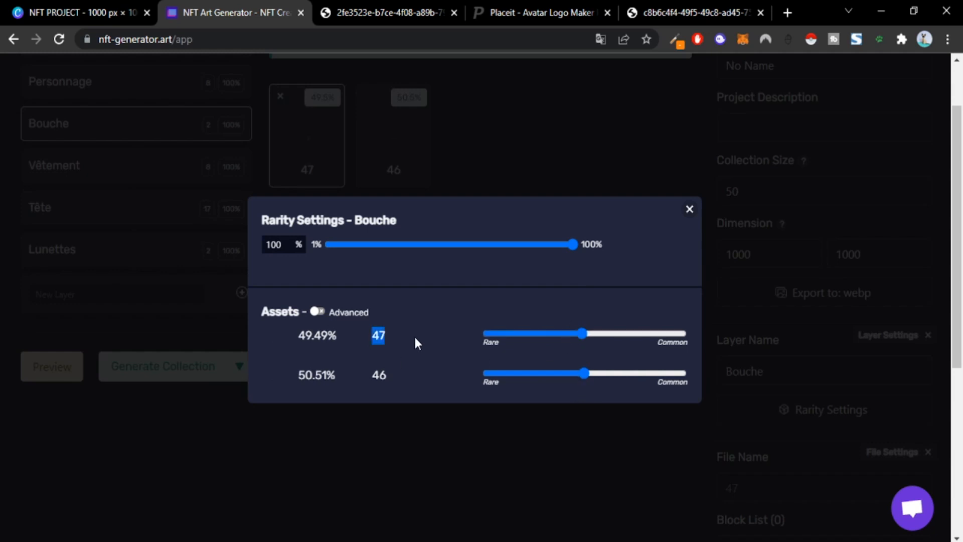
# - Make mouth image 47 rarer by setting its share to 34.21%, and close the Bouche rarity settings
pyautogui.doubleClick(411, 370)
pyautogui.click(411, 371)
pyautogui.moveTo(584, 333); pyautogui.dragTo(538, 336)
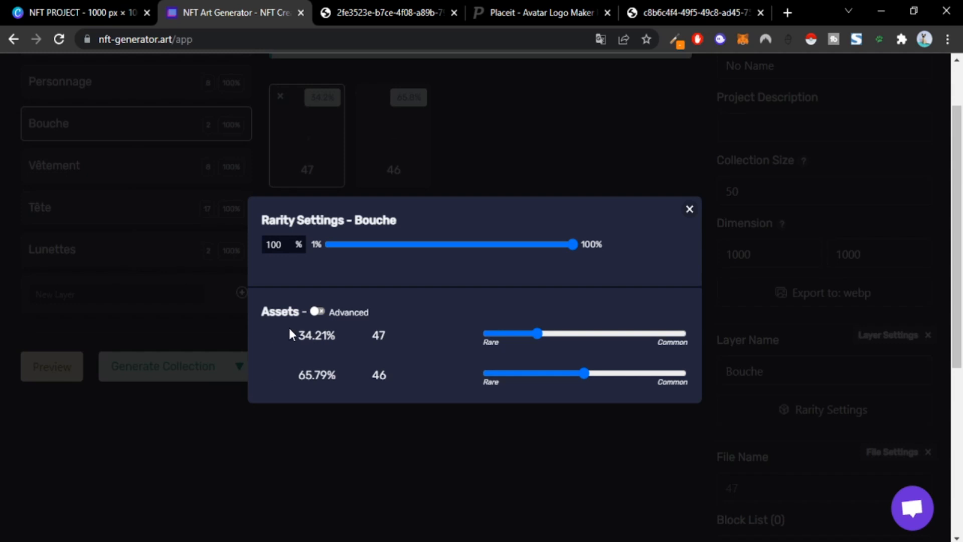
pyautogui.click(689, 211)
pyautogui.scroll(2, 274, 241)
# - Glance at the Canva project, return to NFT Art Generator and preview two avatars combined from the layers
pyautogui.click(116, 2)
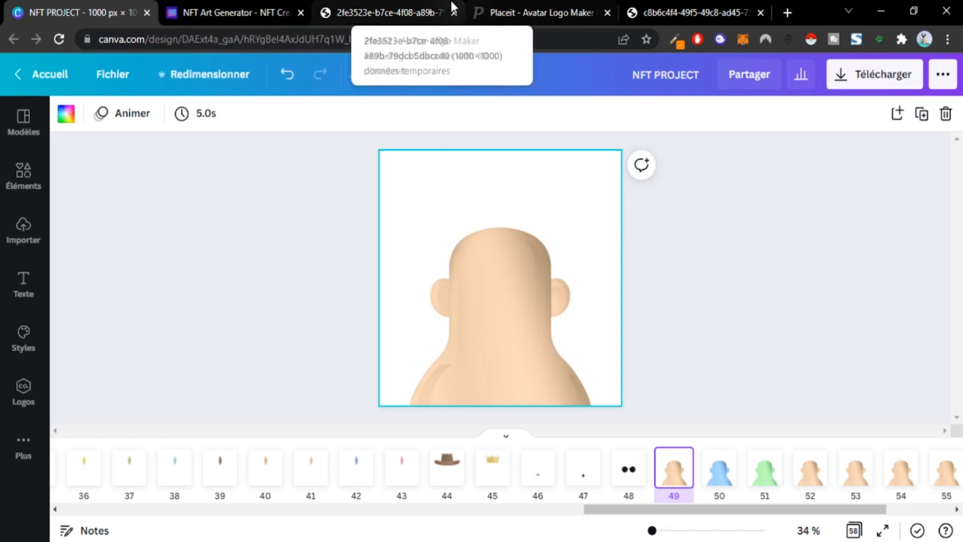
pyautogui.click(241, 10)
pyautogui.click(51, 437)
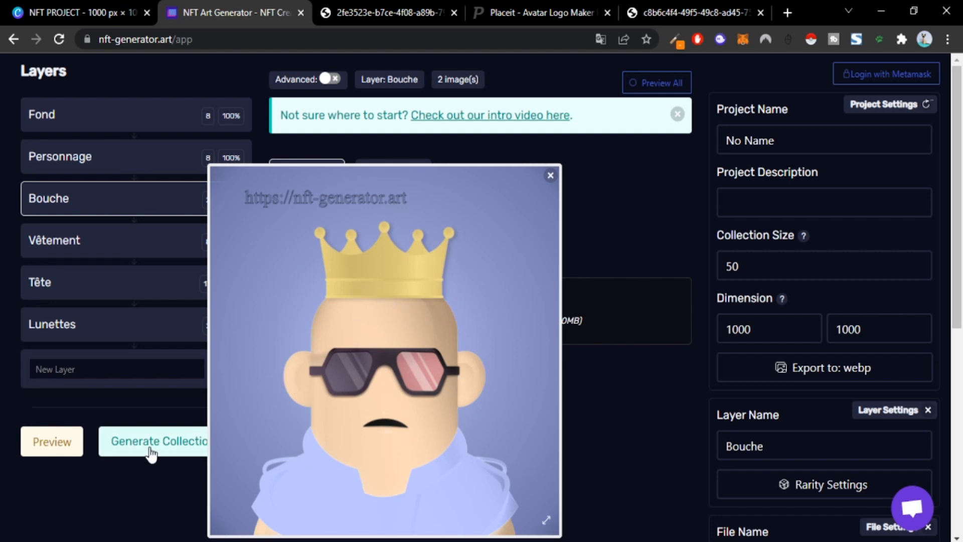
pyautogui.click(61, 440)
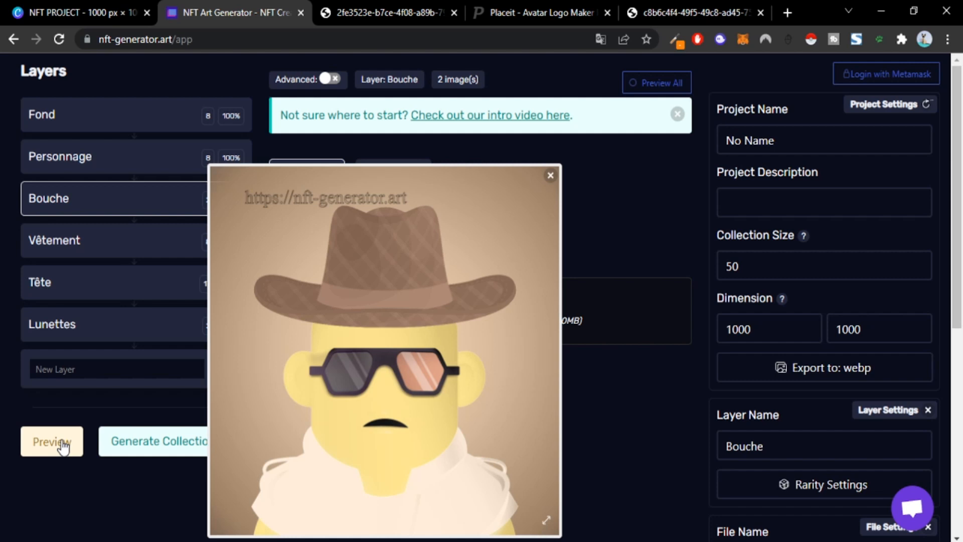
# - Switch to the Placeit avatar page and look through its presets, similar templates and other suggested templates
pyautogui.click(539, 13)
pyautogui.scroll(-10, 461, 436)
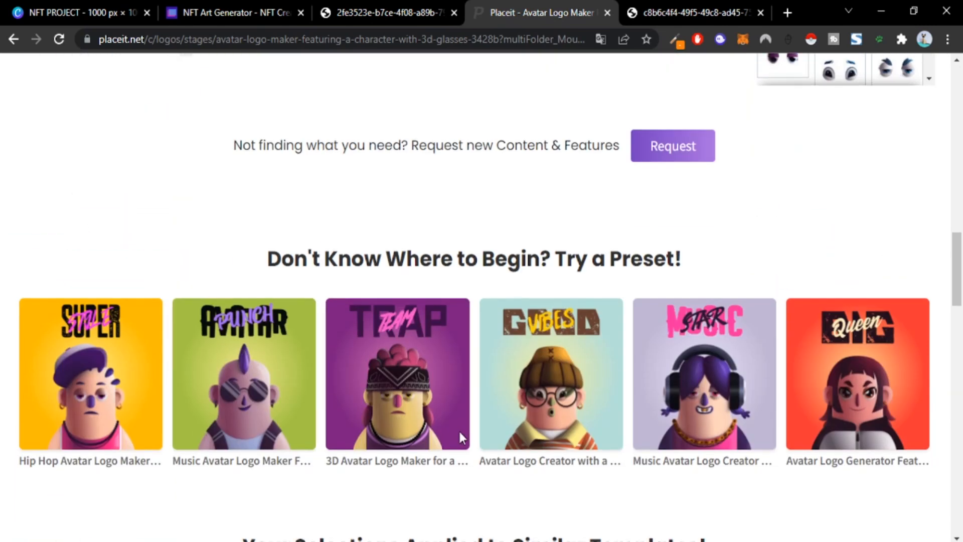
pyautogui.scroll(-7, 460, 437)
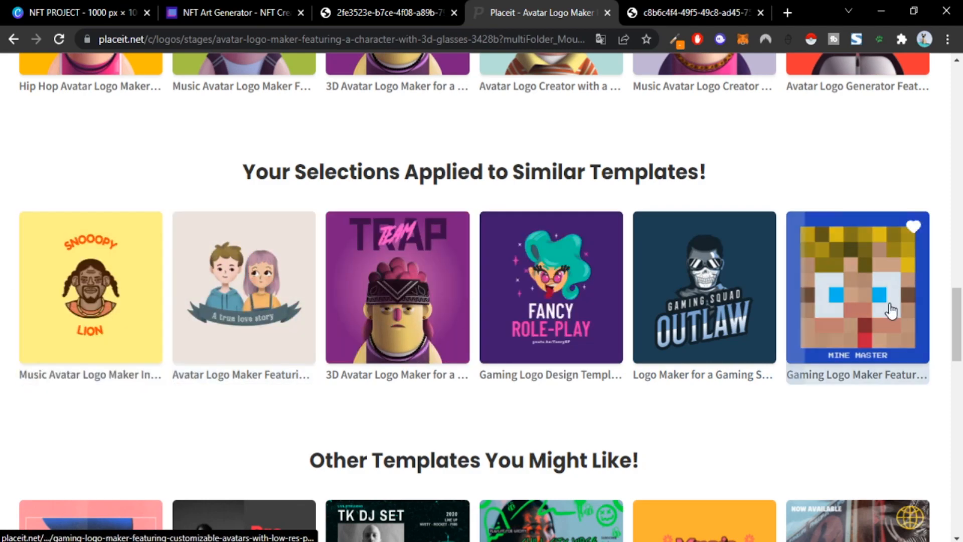
pyautogui.scroll(-5, 803, 369)
pyautogui.scroll(2, 846, 255)
pyautogui.scroll(2, 823, 263)
pyautogui.scroll(-3, 798, 270)
pyautogui.scroll(12, 785, 287)
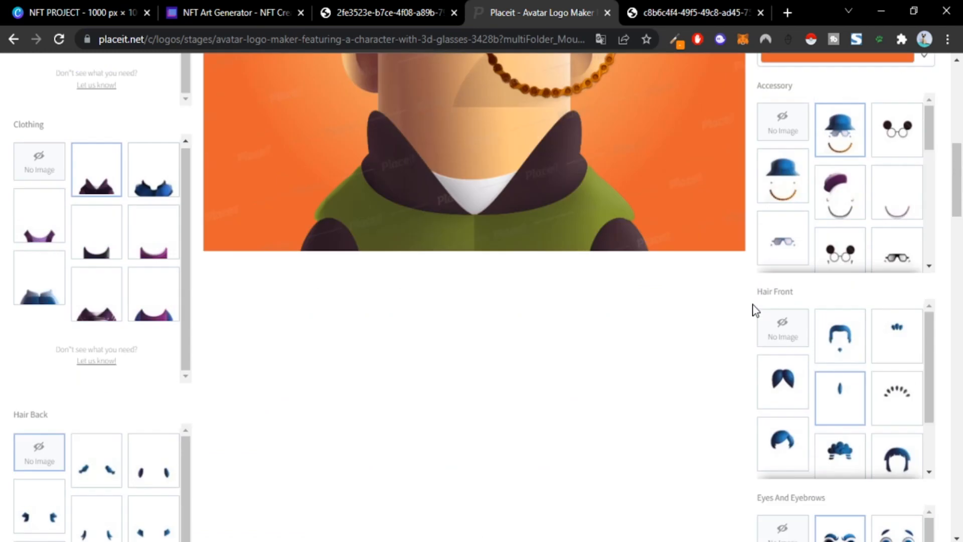
pyautogui.scroll(10, 590, 338)
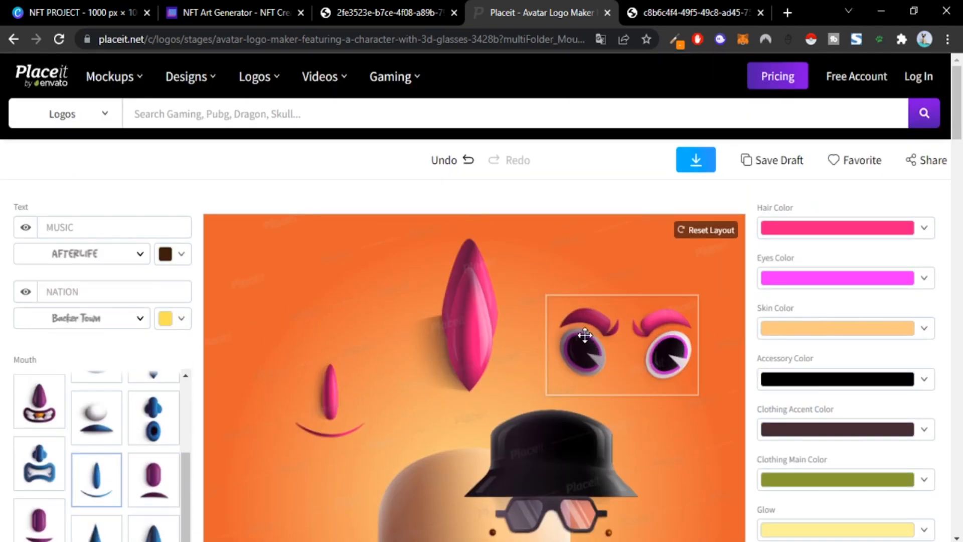
# - Move the black hat and glasses accessory slightly down and to the left on the avatar canvas
pyautogui.scroll(-3, 582, 338)
pyautogui.moveTo(585, 330); pyautogui.dragTo(558, 354)
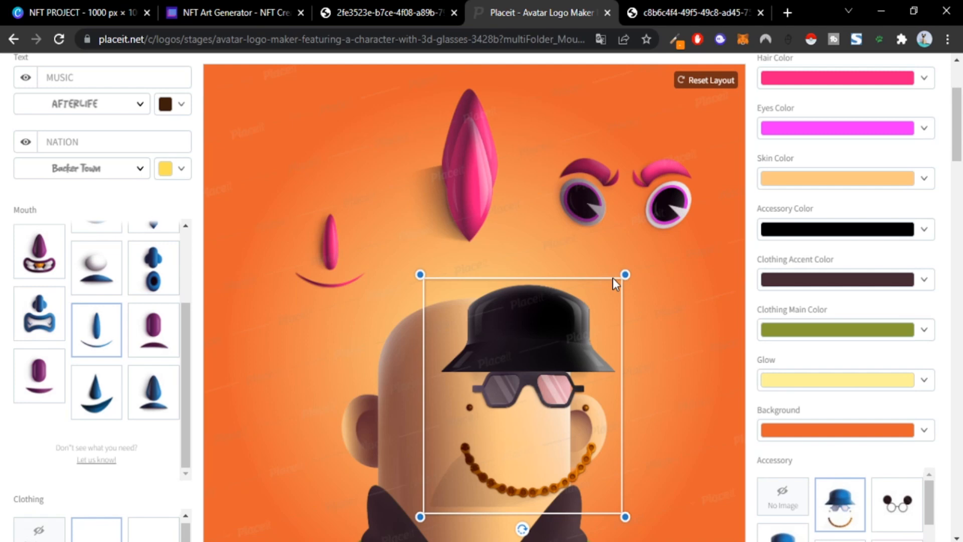
# - Look over the avatar presets and change the avatar's clothing to the blue option in the first row
pyautogui.scroll(-18, 683, 359)
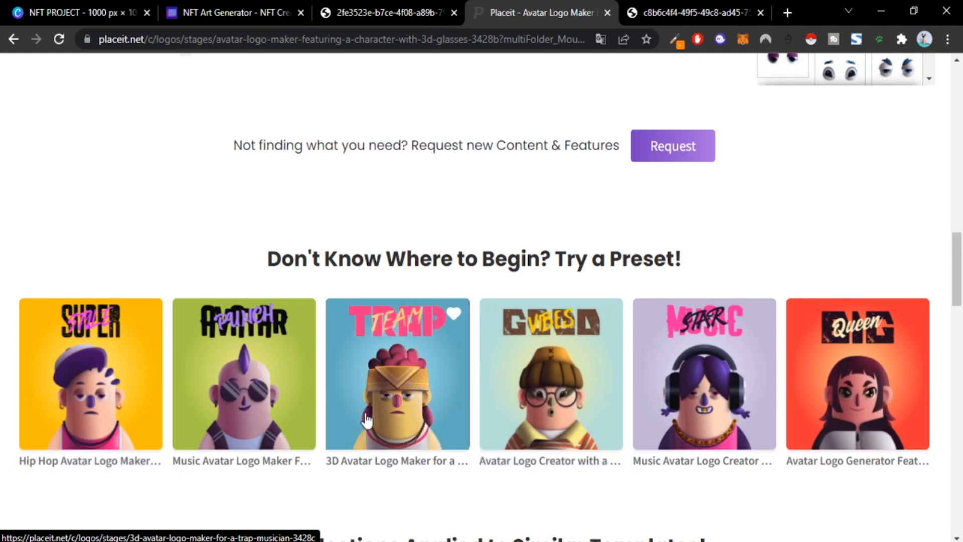
pyautogui.scroll(10, 210, 318)
pyautogui.scroll(-3, 199, 307)
pyautogui.scroll(6, 110, 289)
pyautogui.scroll(-15, 105, 283)
pyautogui.scroll(13, 120, 271)
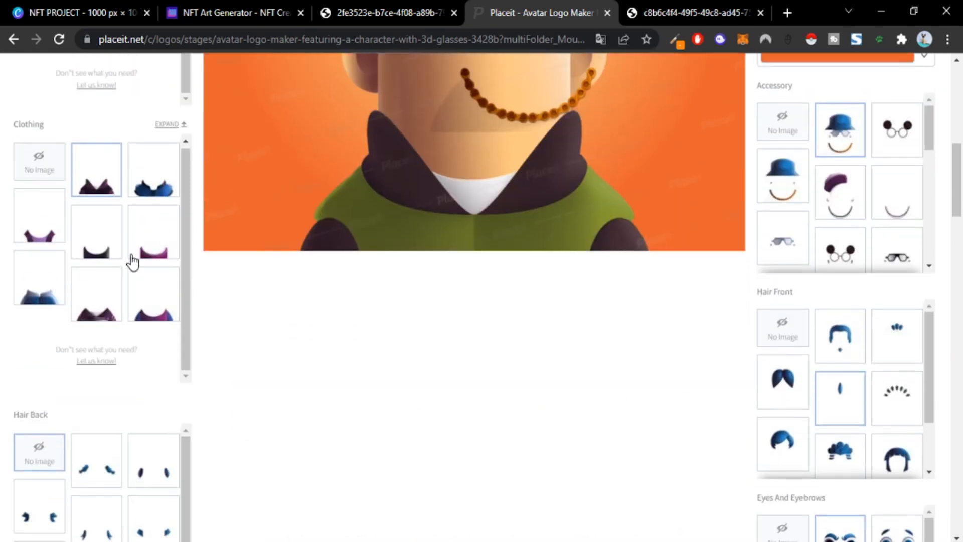
pyautogui.click(158, 178)
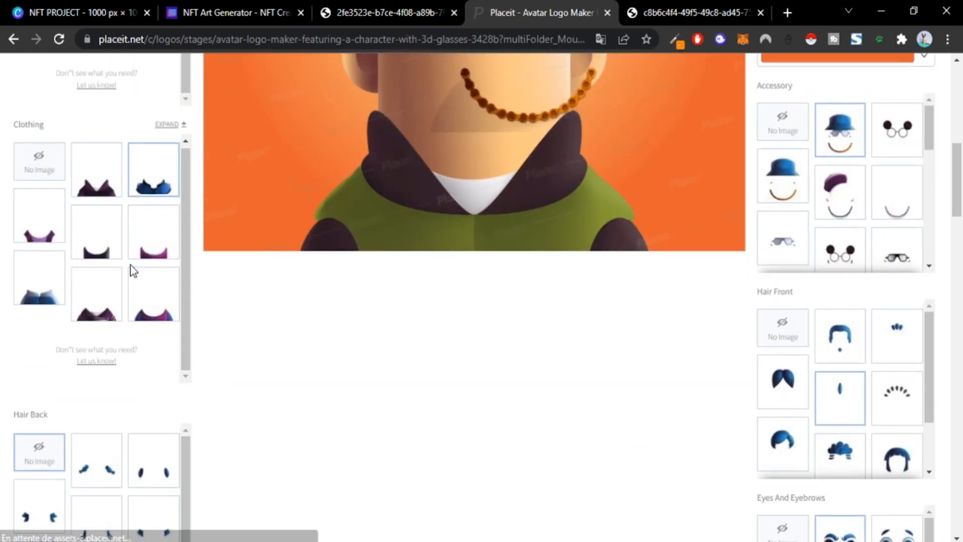
pyautogui.scroll(5, 340, 323)
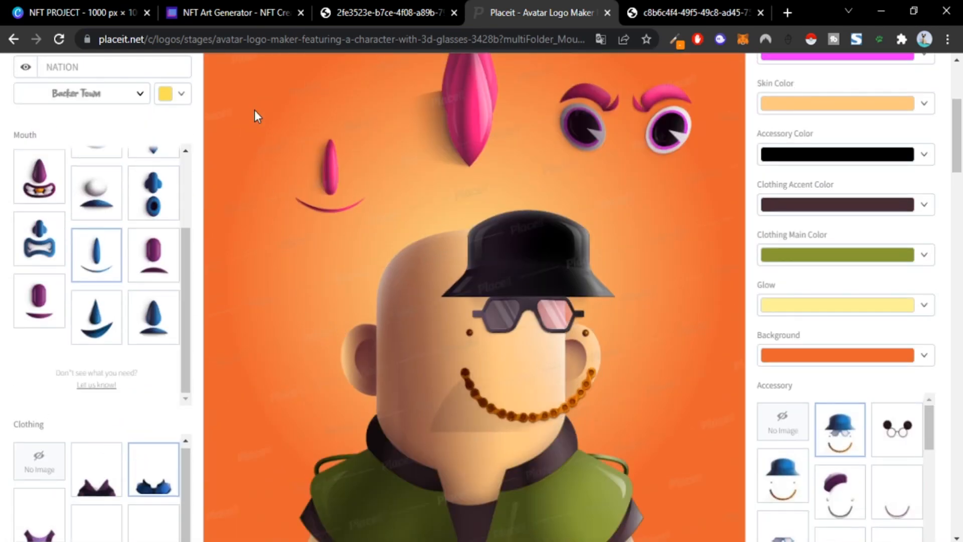
# - Switch to NFT Art Generator to set the collection size to 1000, and return to page 49 of the Canva project
pyautogui.click(232, 1)
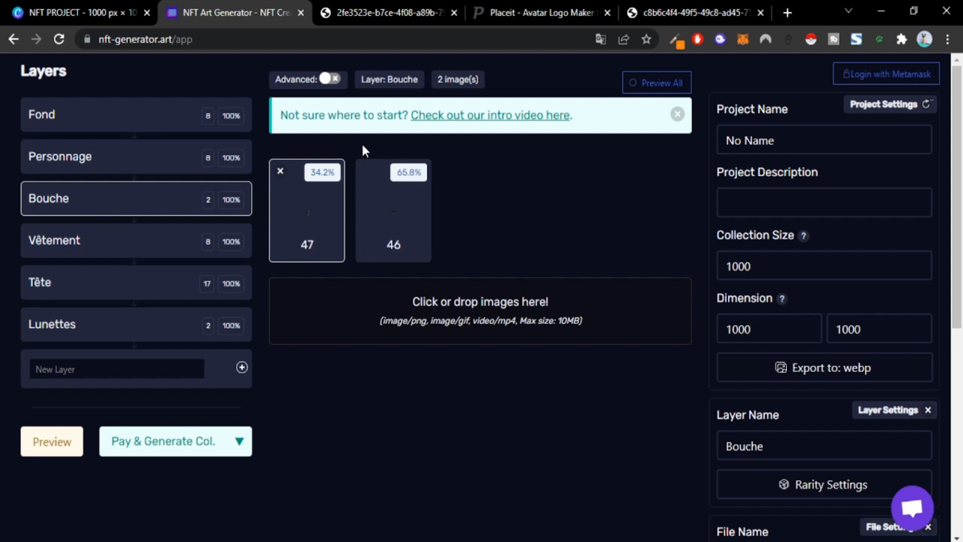
pyautogui.click(119, 2)
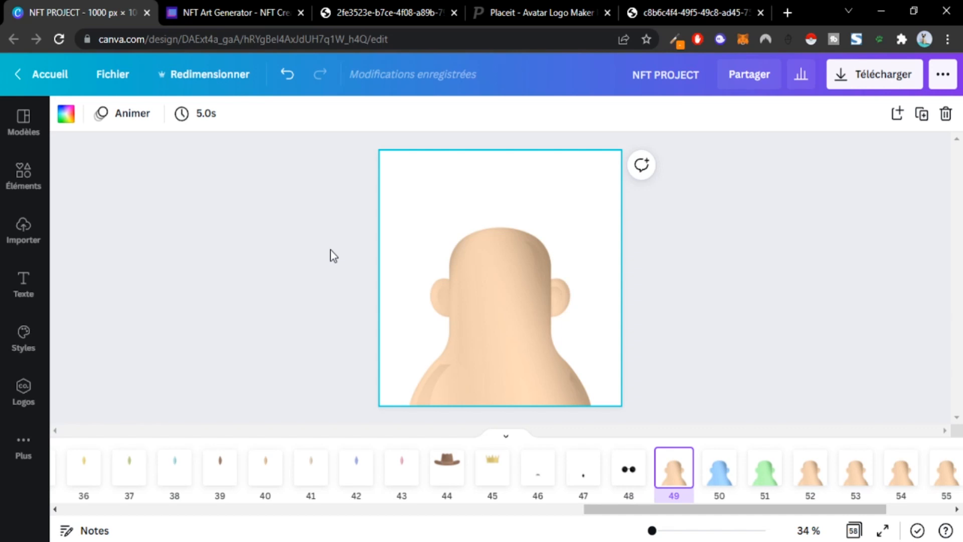
pyautogui.click(334, 206)
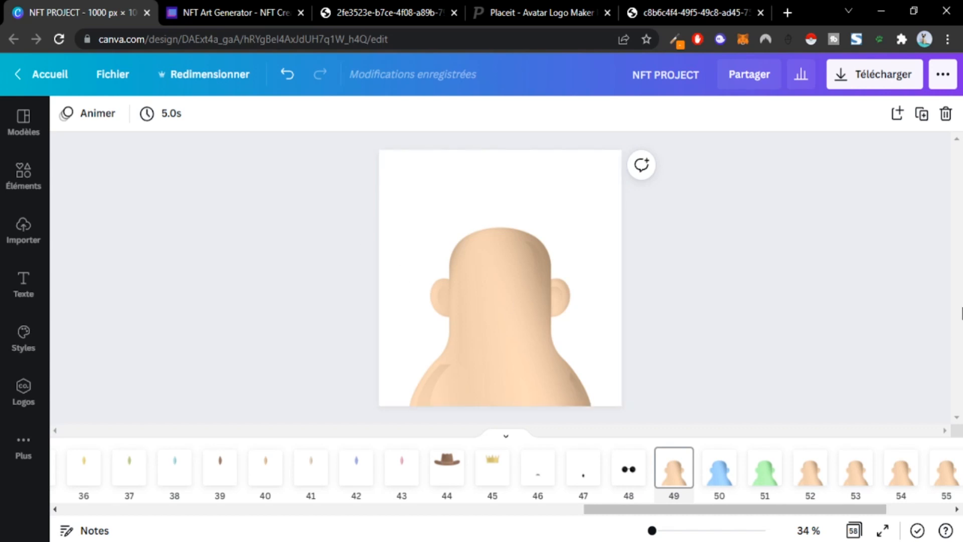
# - Switch to the Placeit avatar and move the hat and glasses accessory up and right, just below the eyes
pyautogui.click(542, 6)
pyautogui.scroll(4, 624, 298)
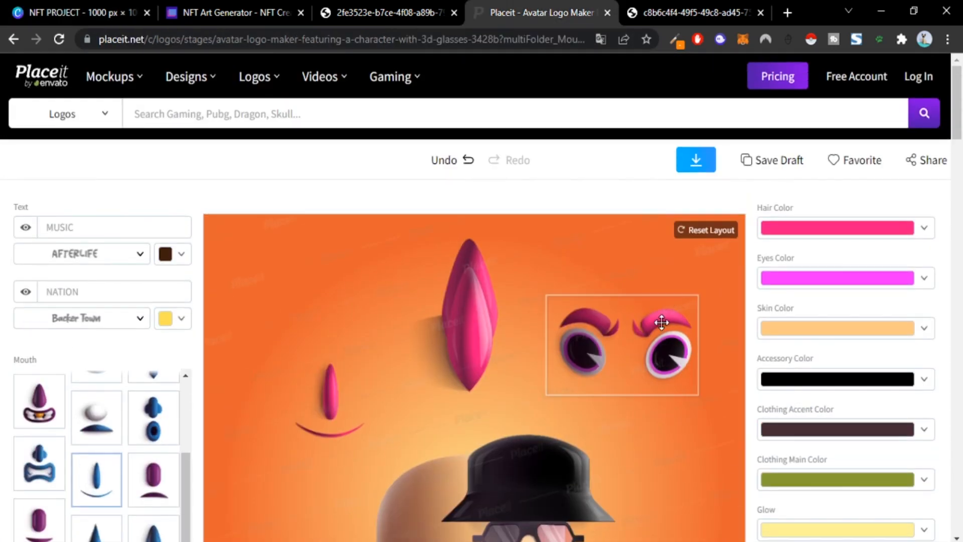
pyautogui.scroll(-3, 597, 323)
pyautogui.moveTo(582, 321); pyautogui.dragTo(630, 259)
pyautogui.scroll(3, 702, 236)
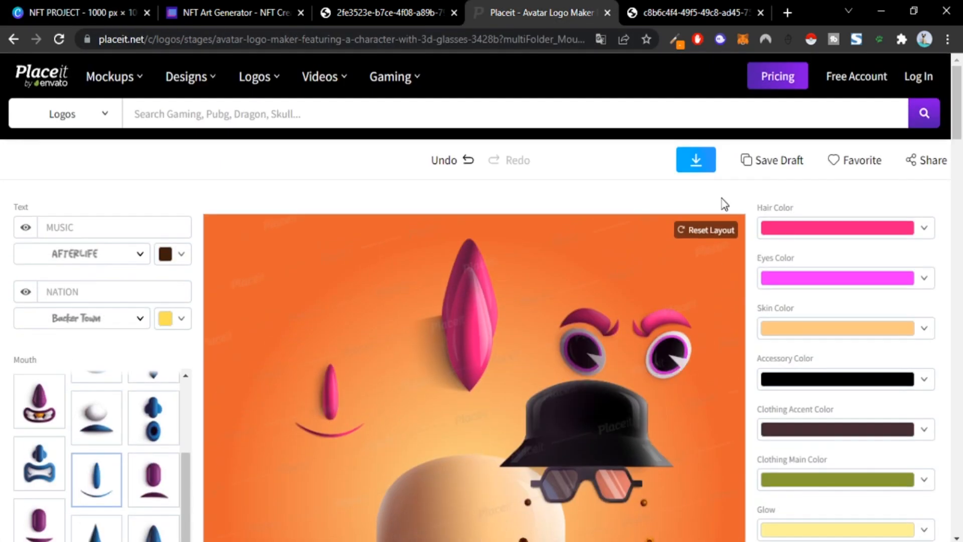
# - Switch to the Canva project for a brief look and return to the Bouche layer in NFT Art Generator
pyautogui.click(125, 7)
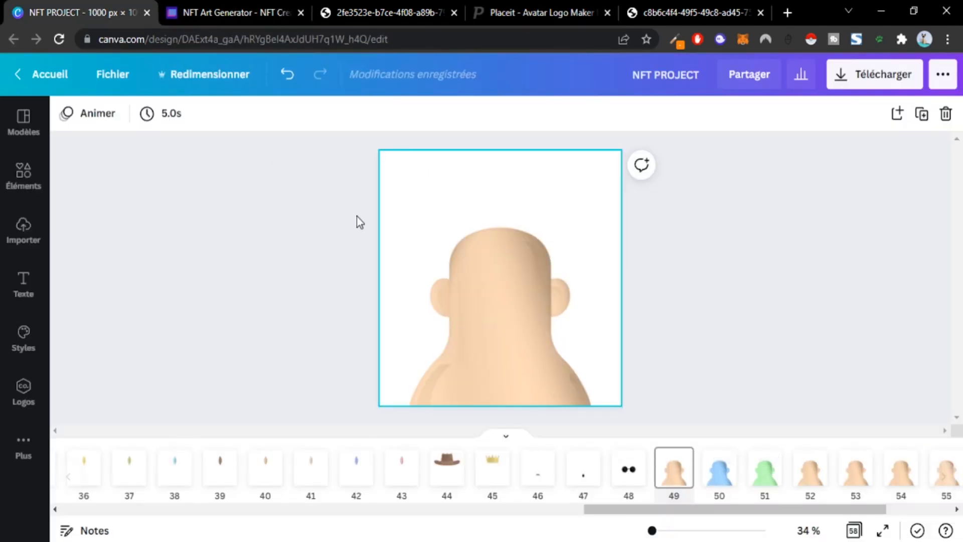
pyautogui.click(270, 6)
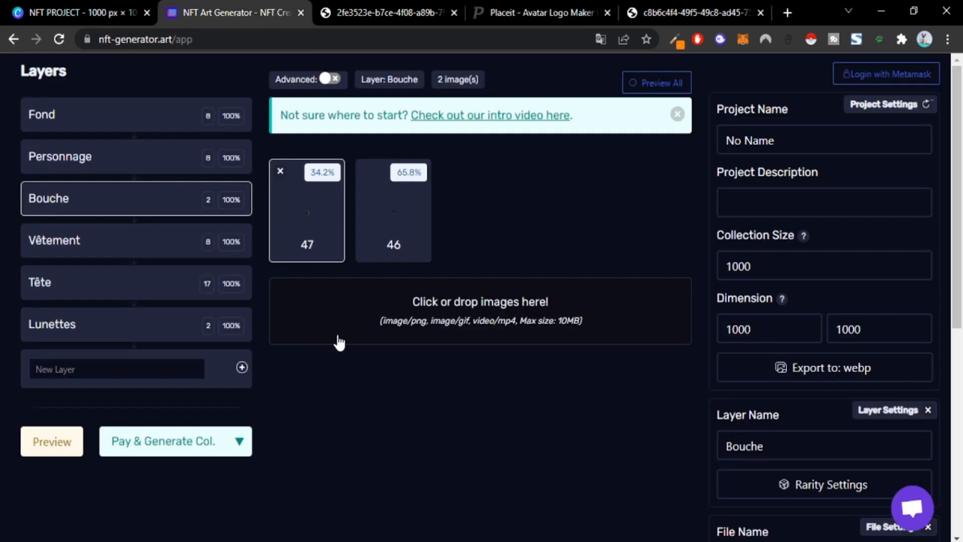